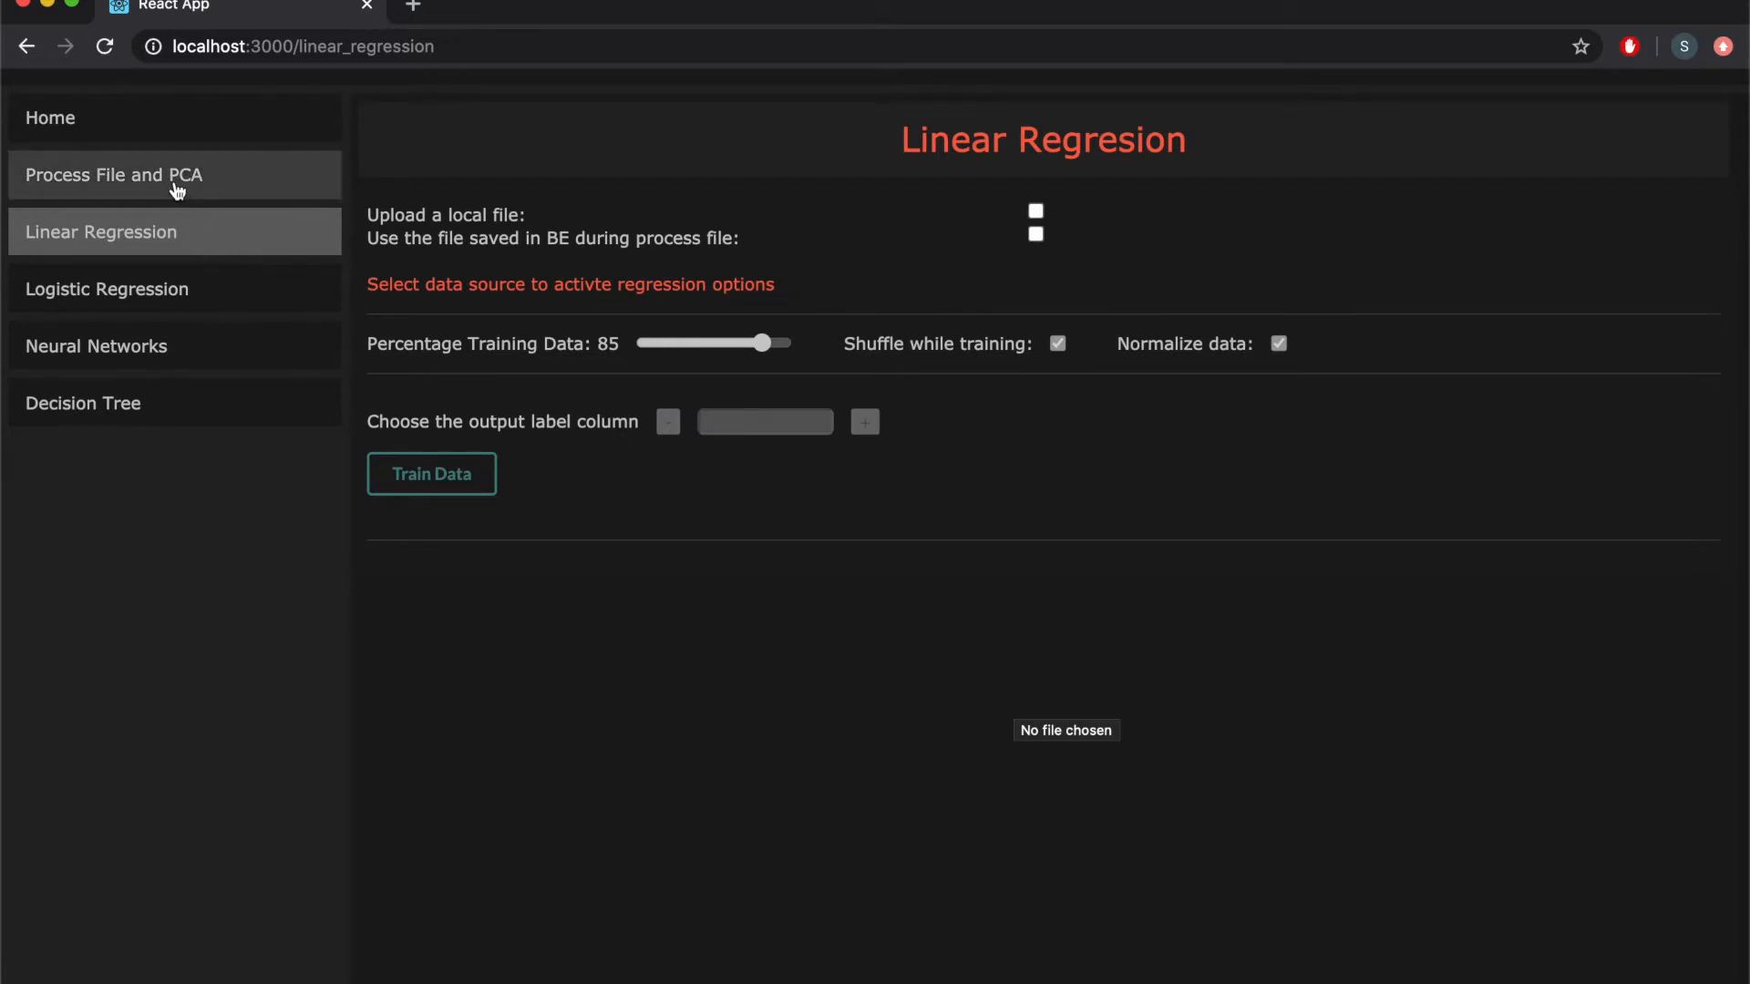
- Upload Admission_Predict.csv from the graduate-admissions folder for file processing and PCA
click(177, 191)
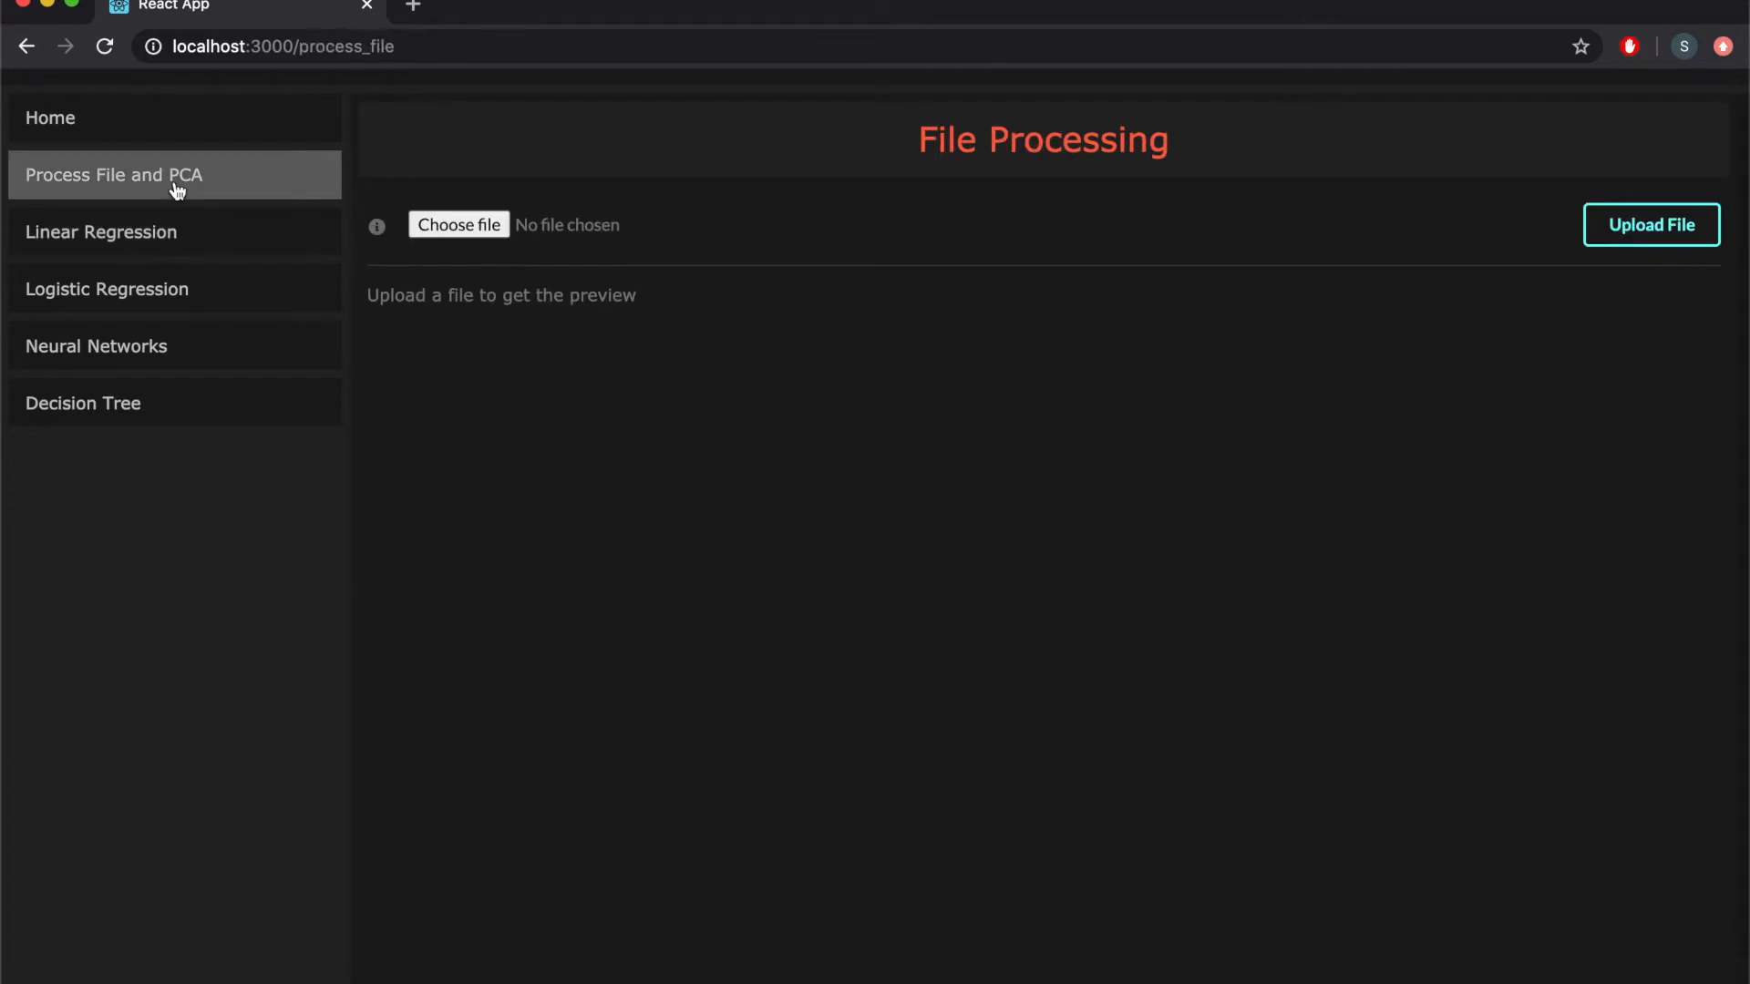
click(441, 227)
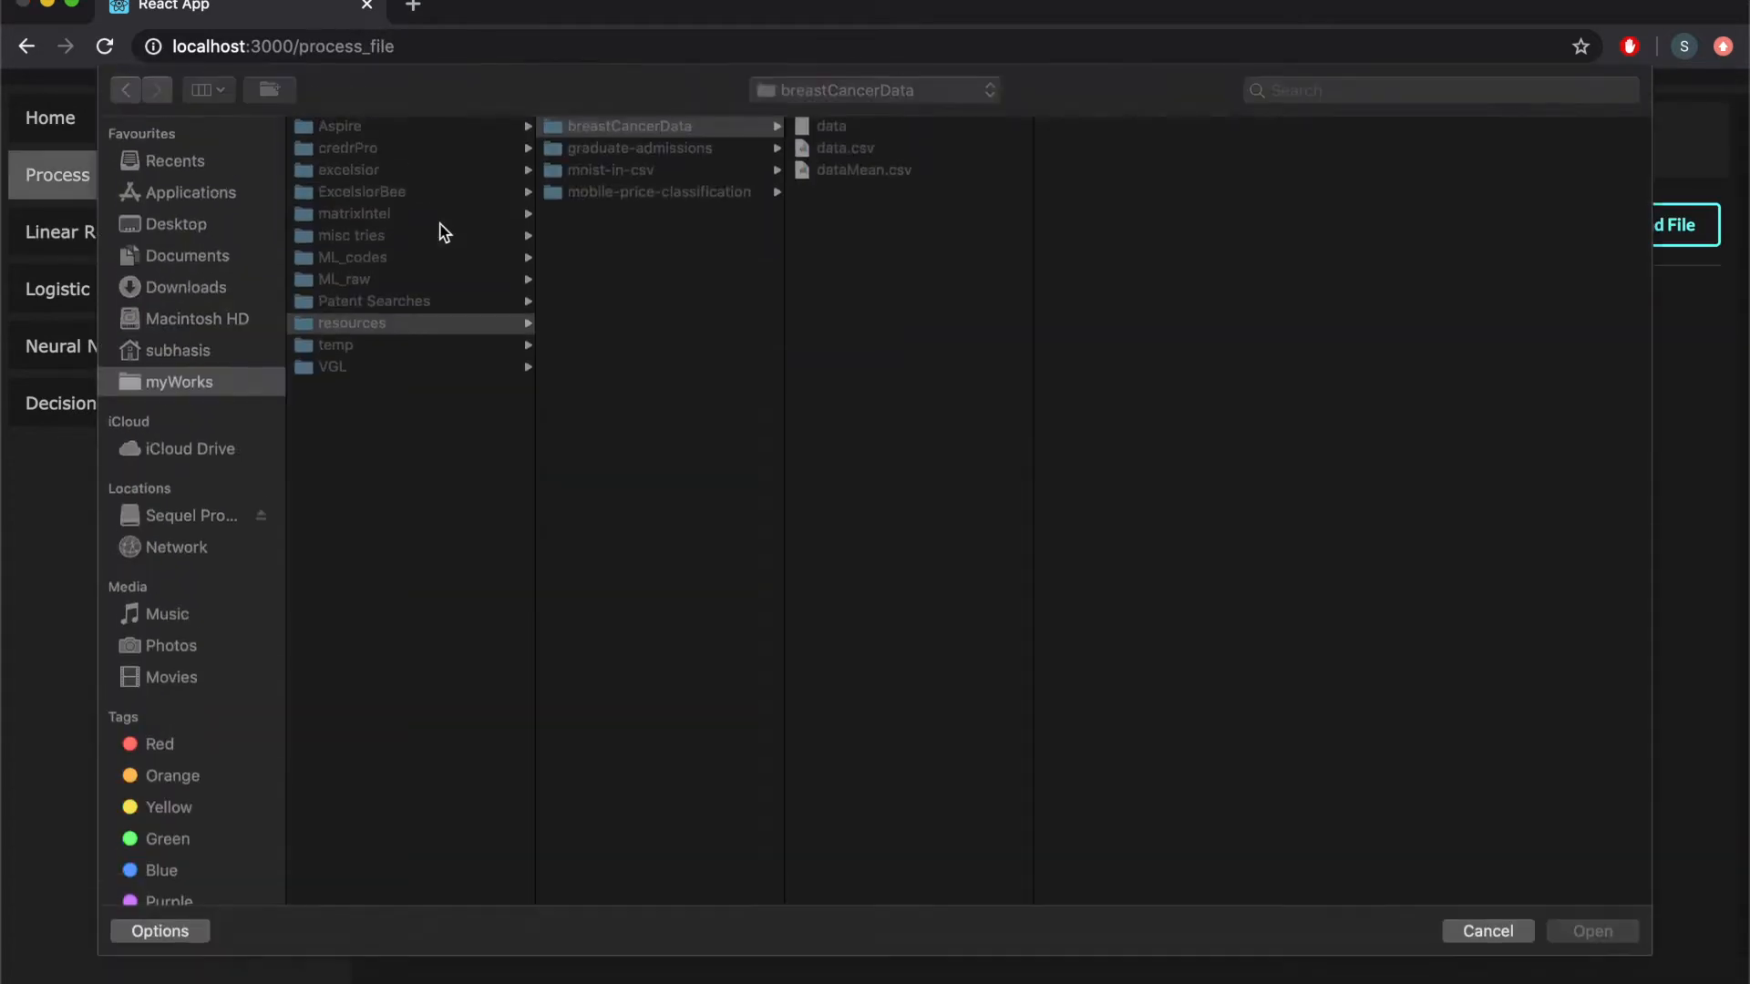
click(643, 148)
click(884, 149)
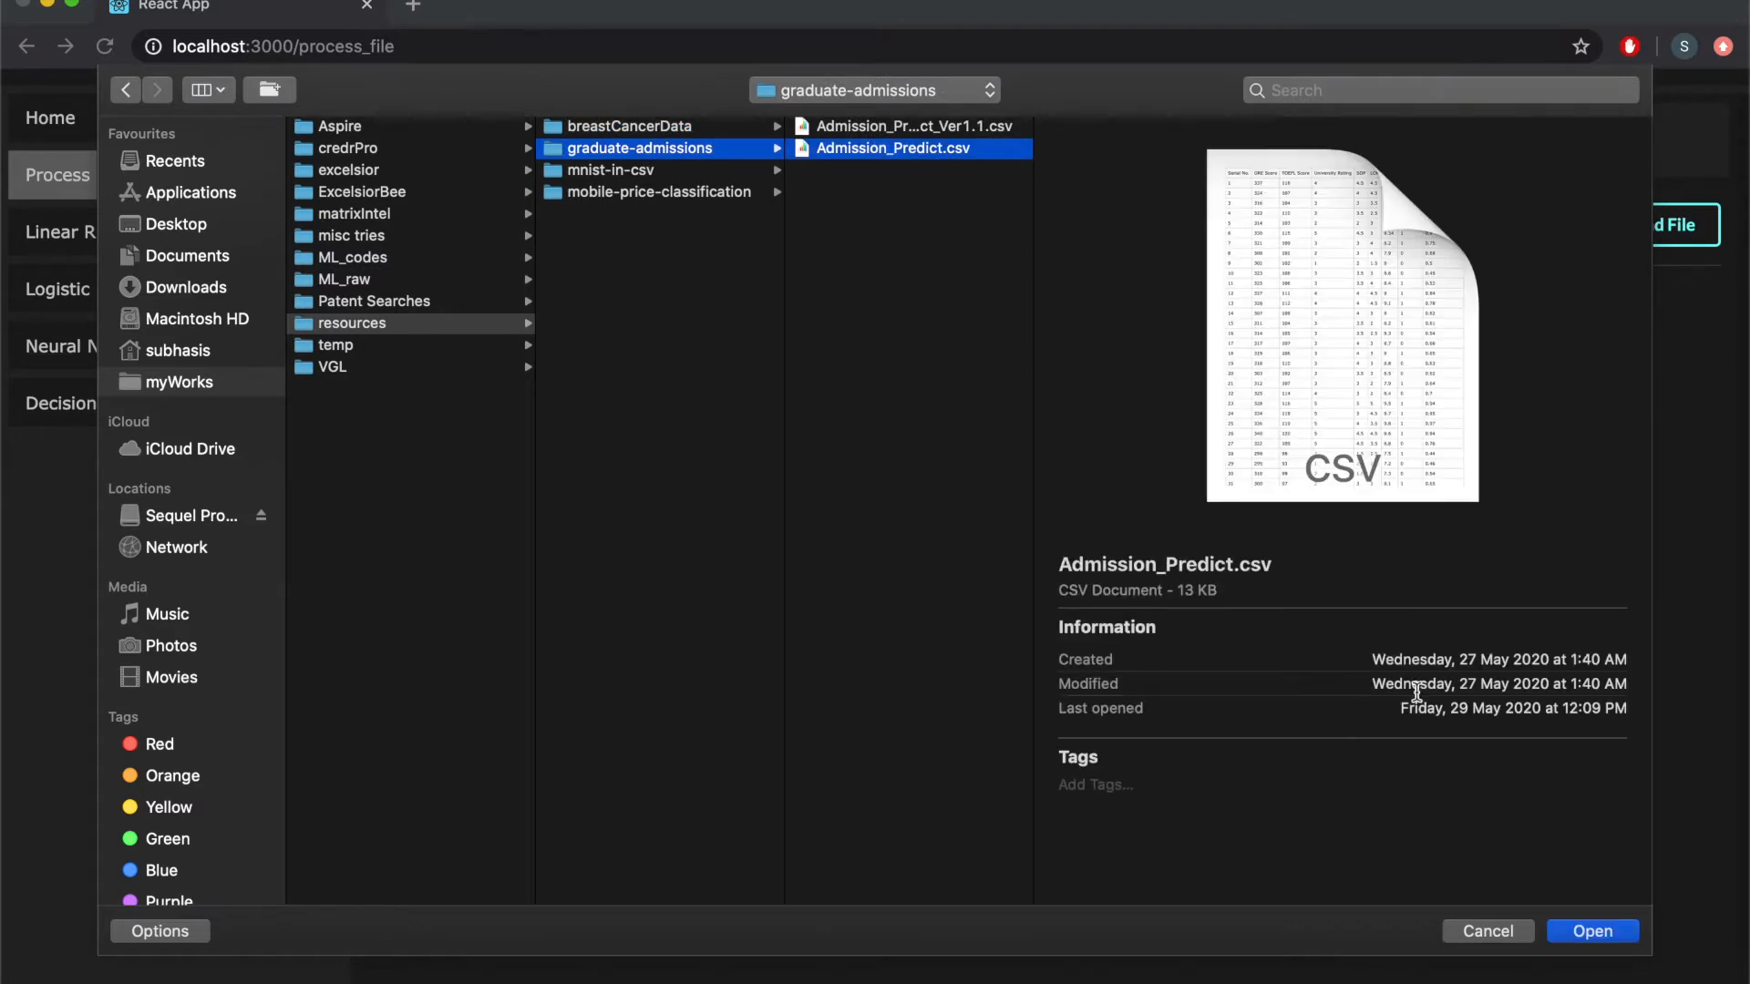
click(1594, 931)
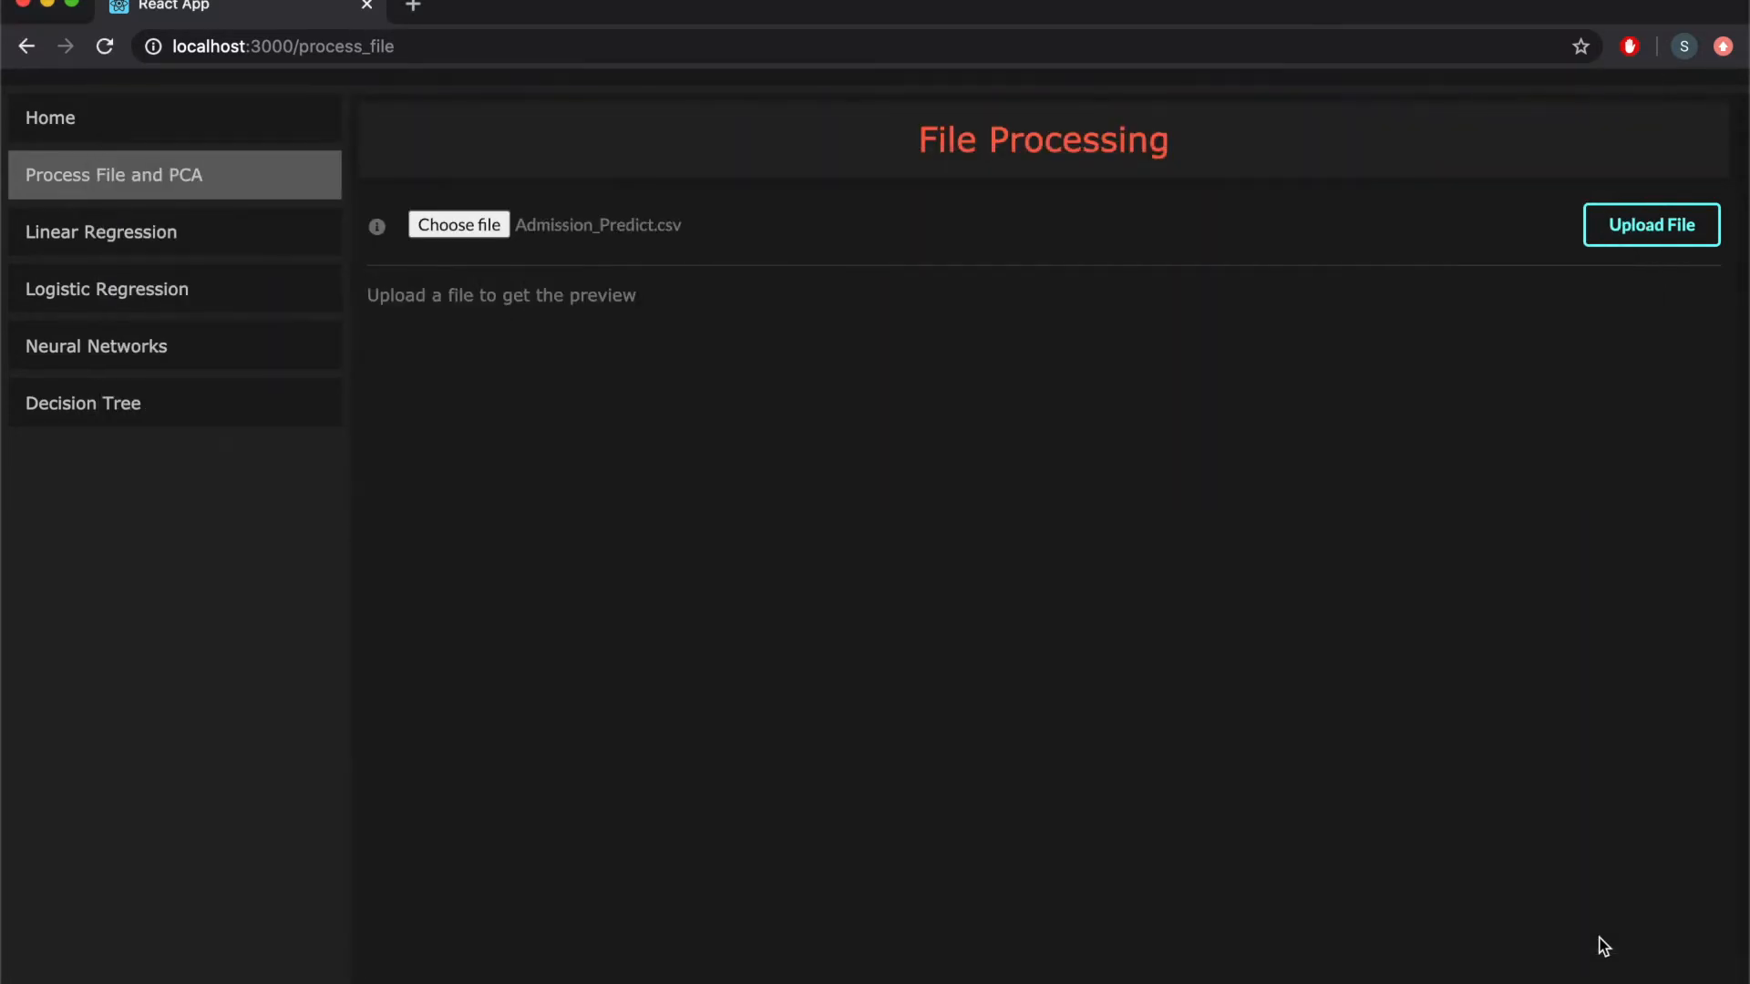
click(1641, 241)
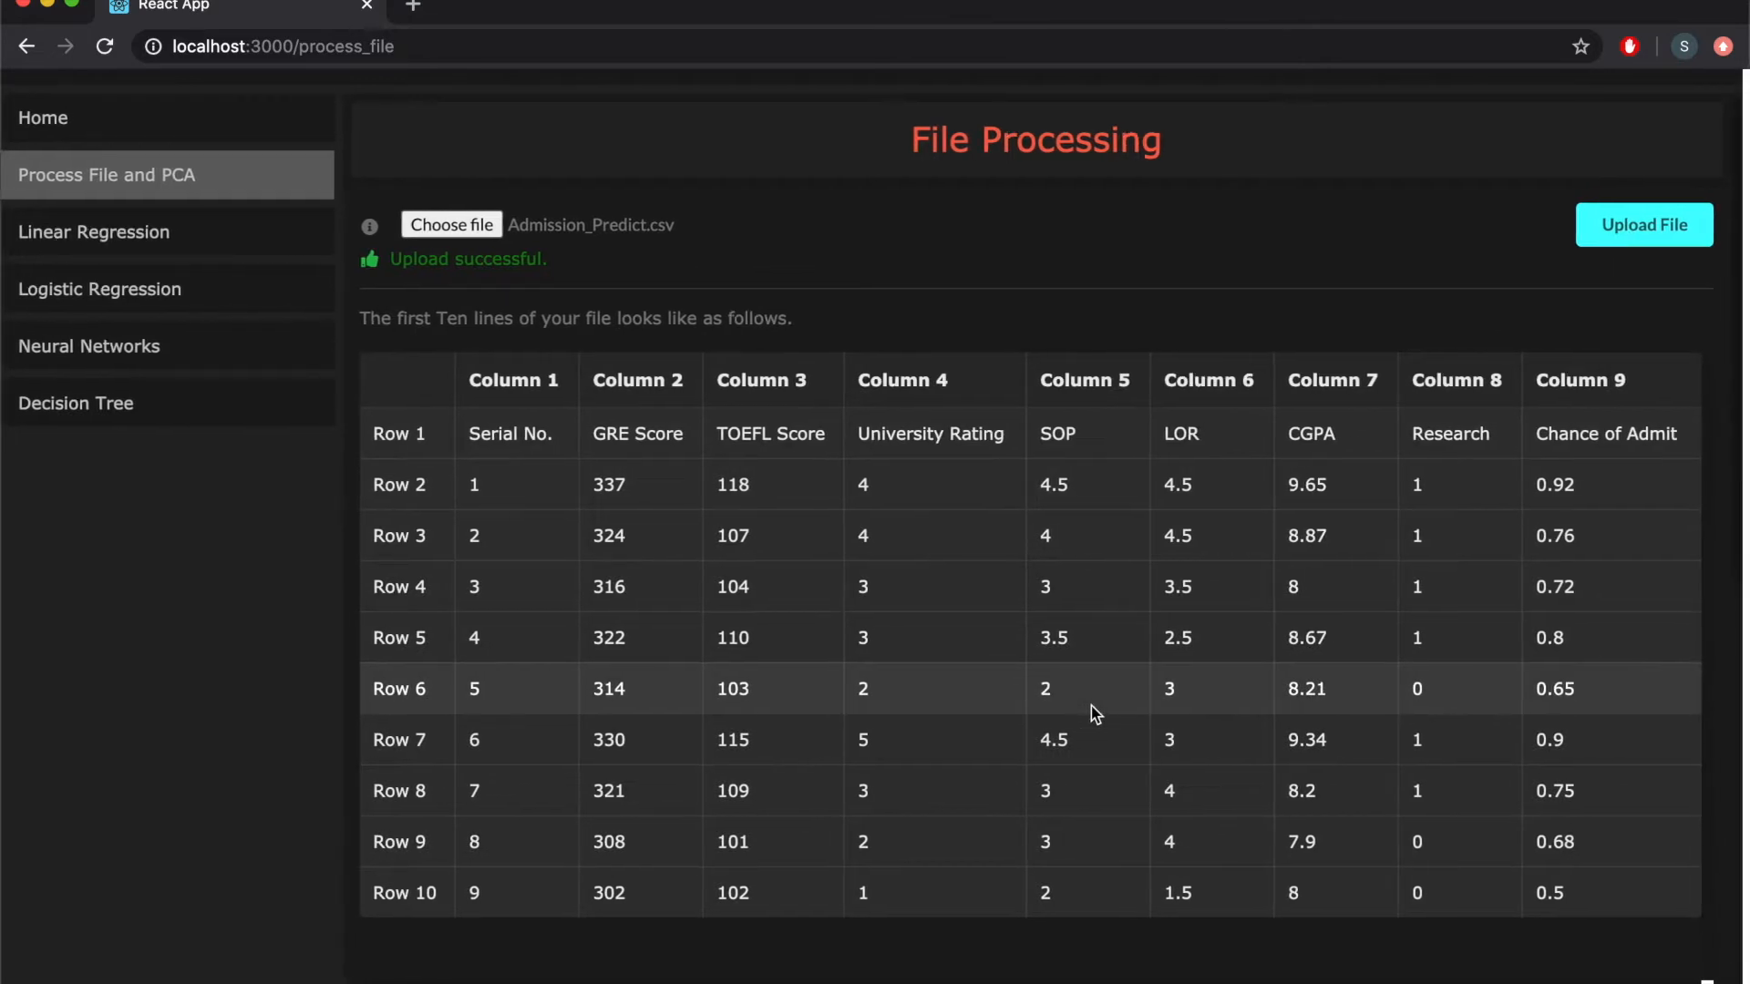
- Examine the uploaded file's preview columns, from Serial No. and GRE Score to Chance of Admit, and the available file editing options
scroll(1091, 705, down, 1)
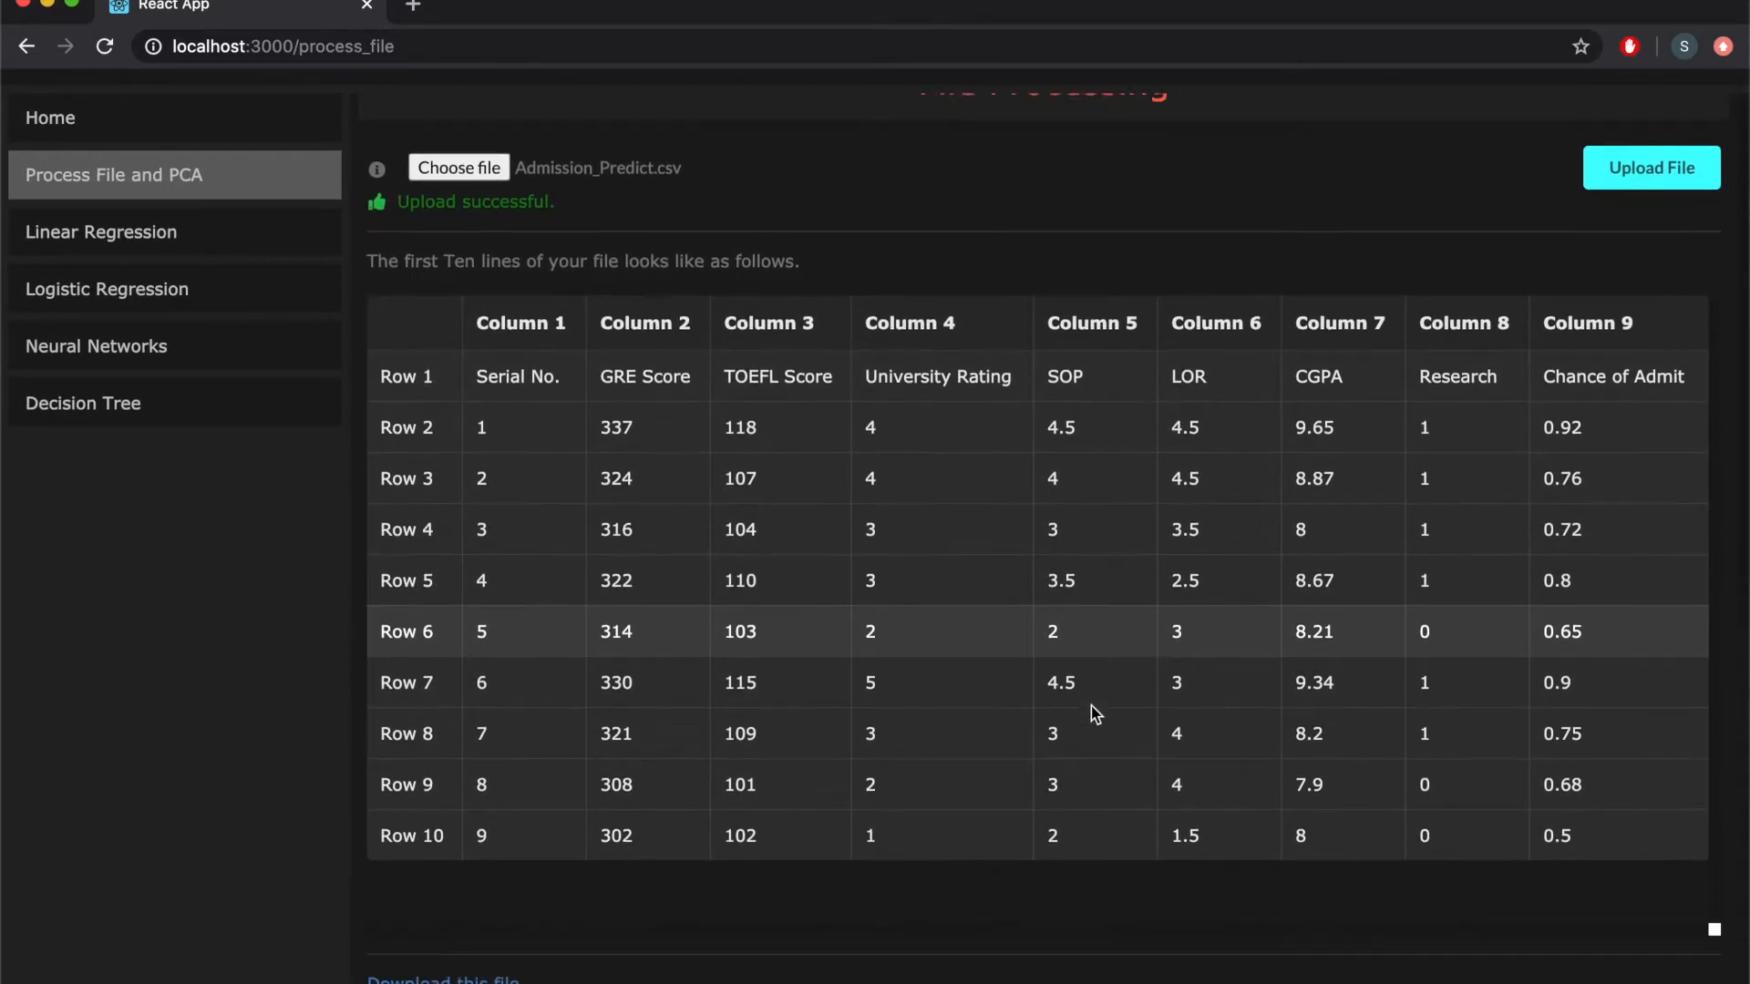
scroll(1094, 713, down, 1)
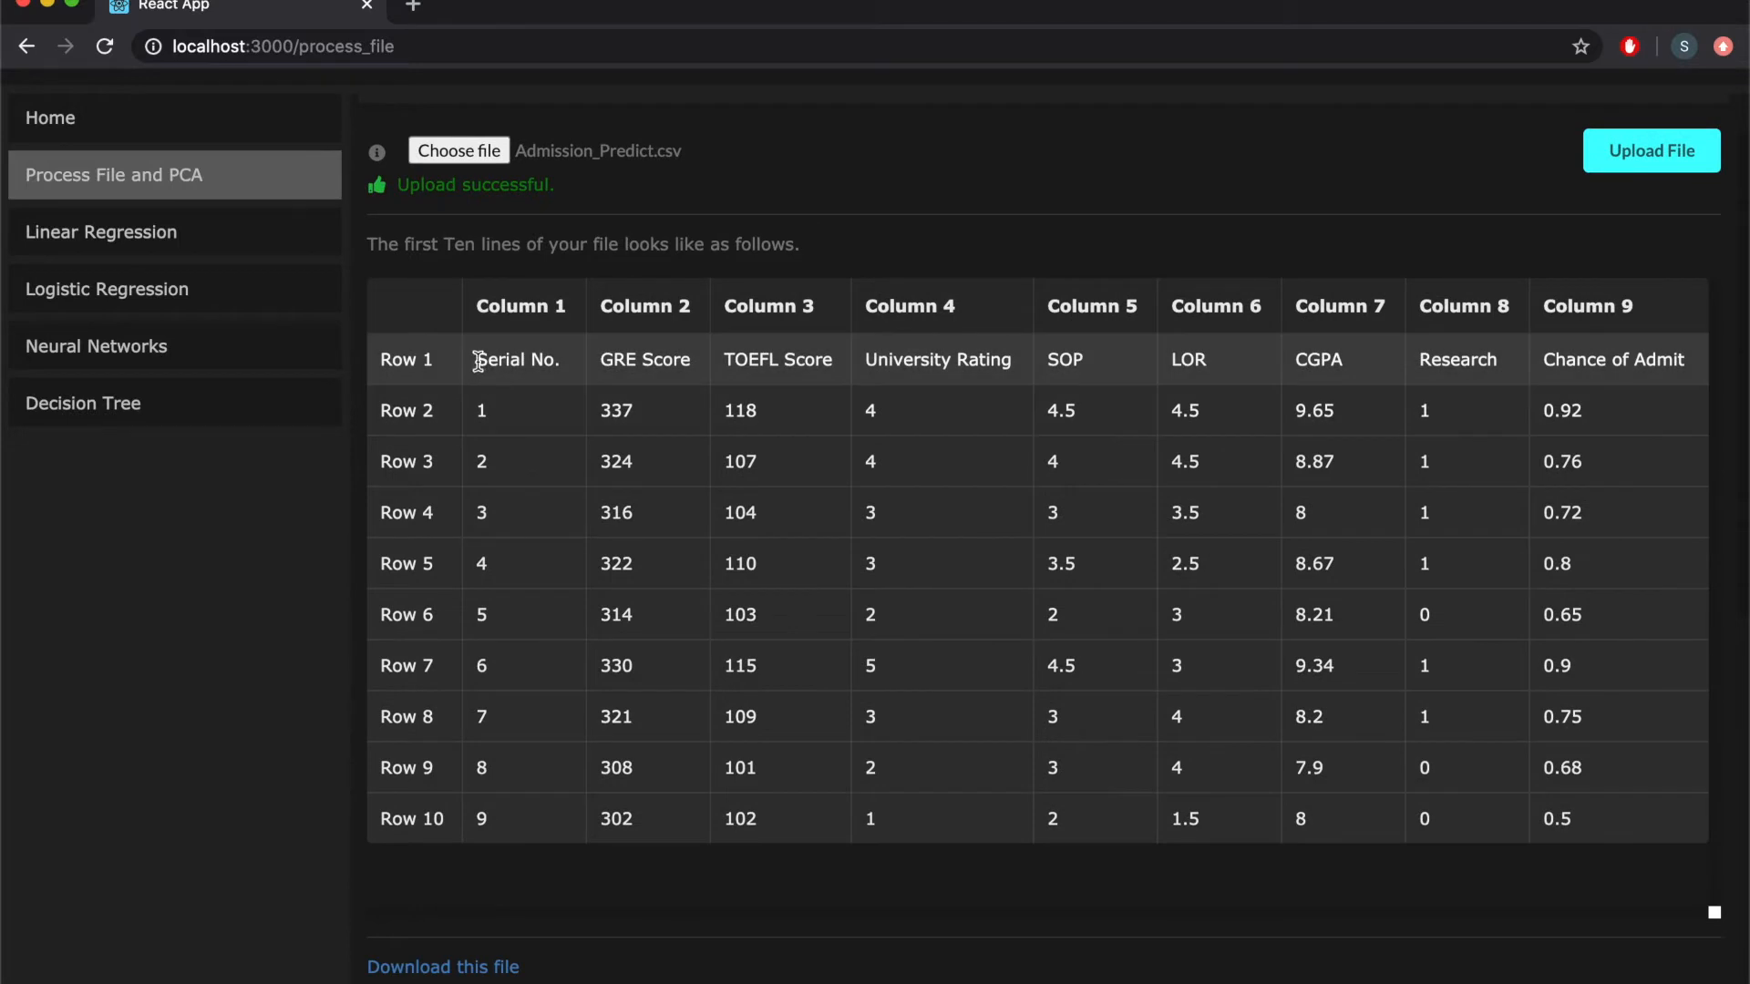
drag(477, 360, 682, 355)
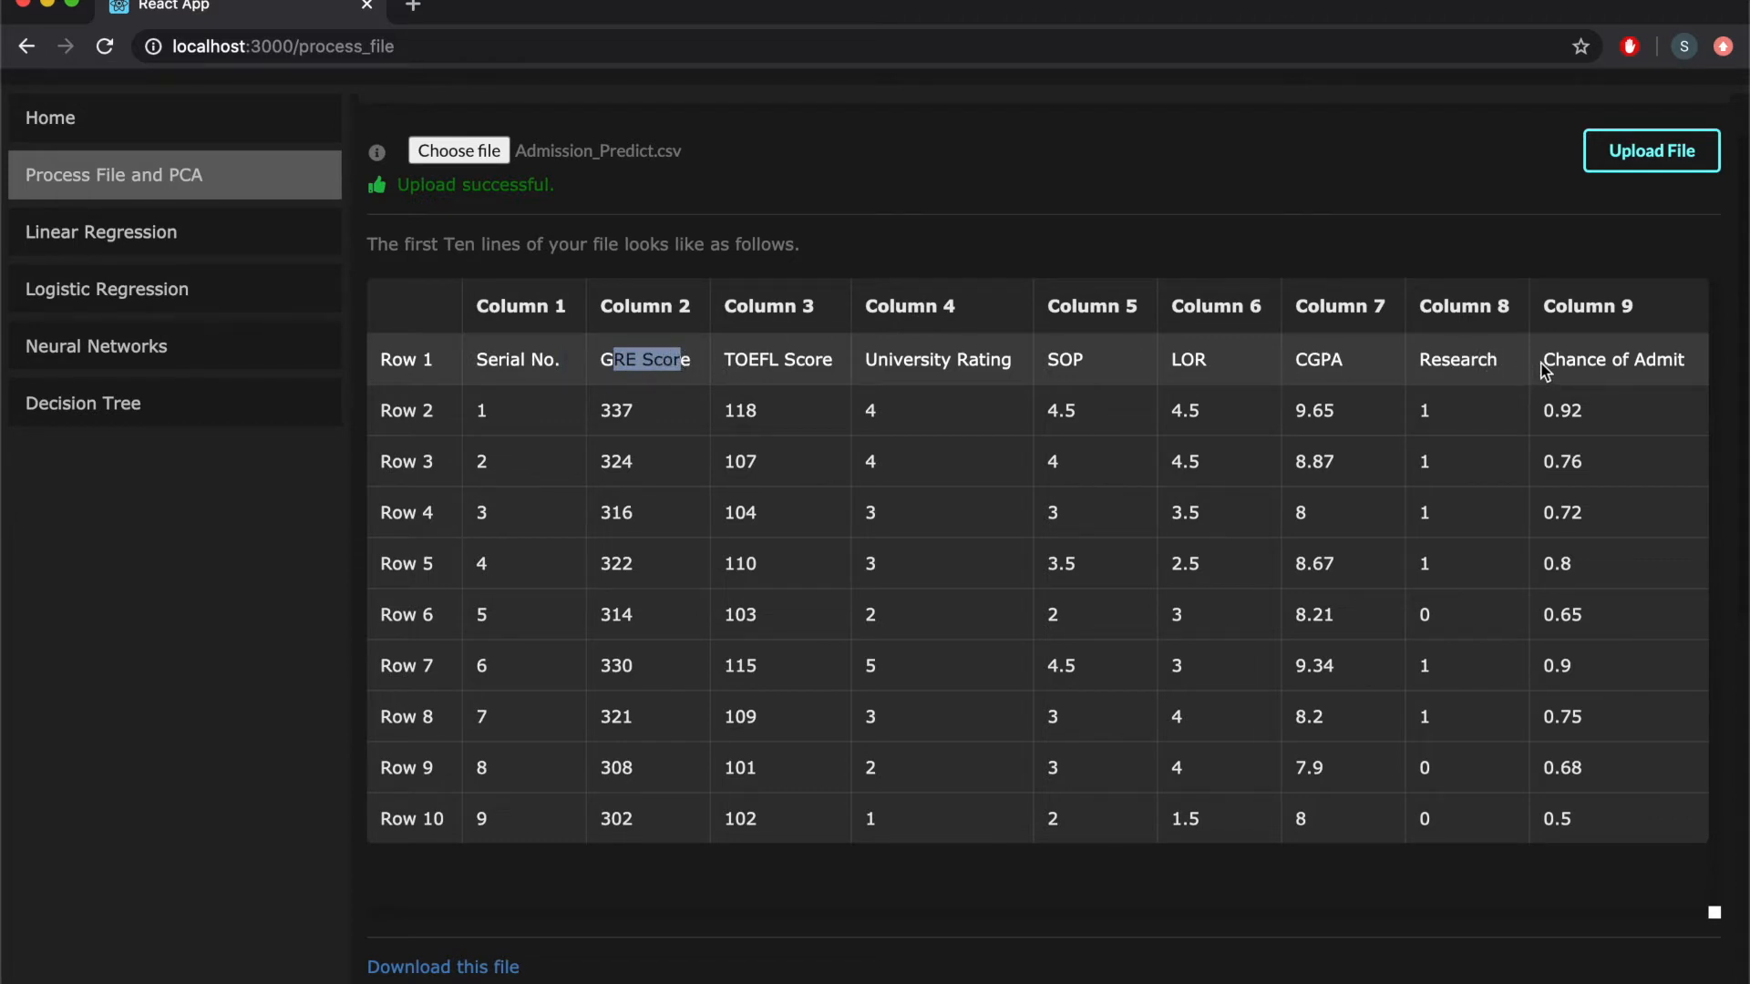
drag(1545, 360, 1639, 361)
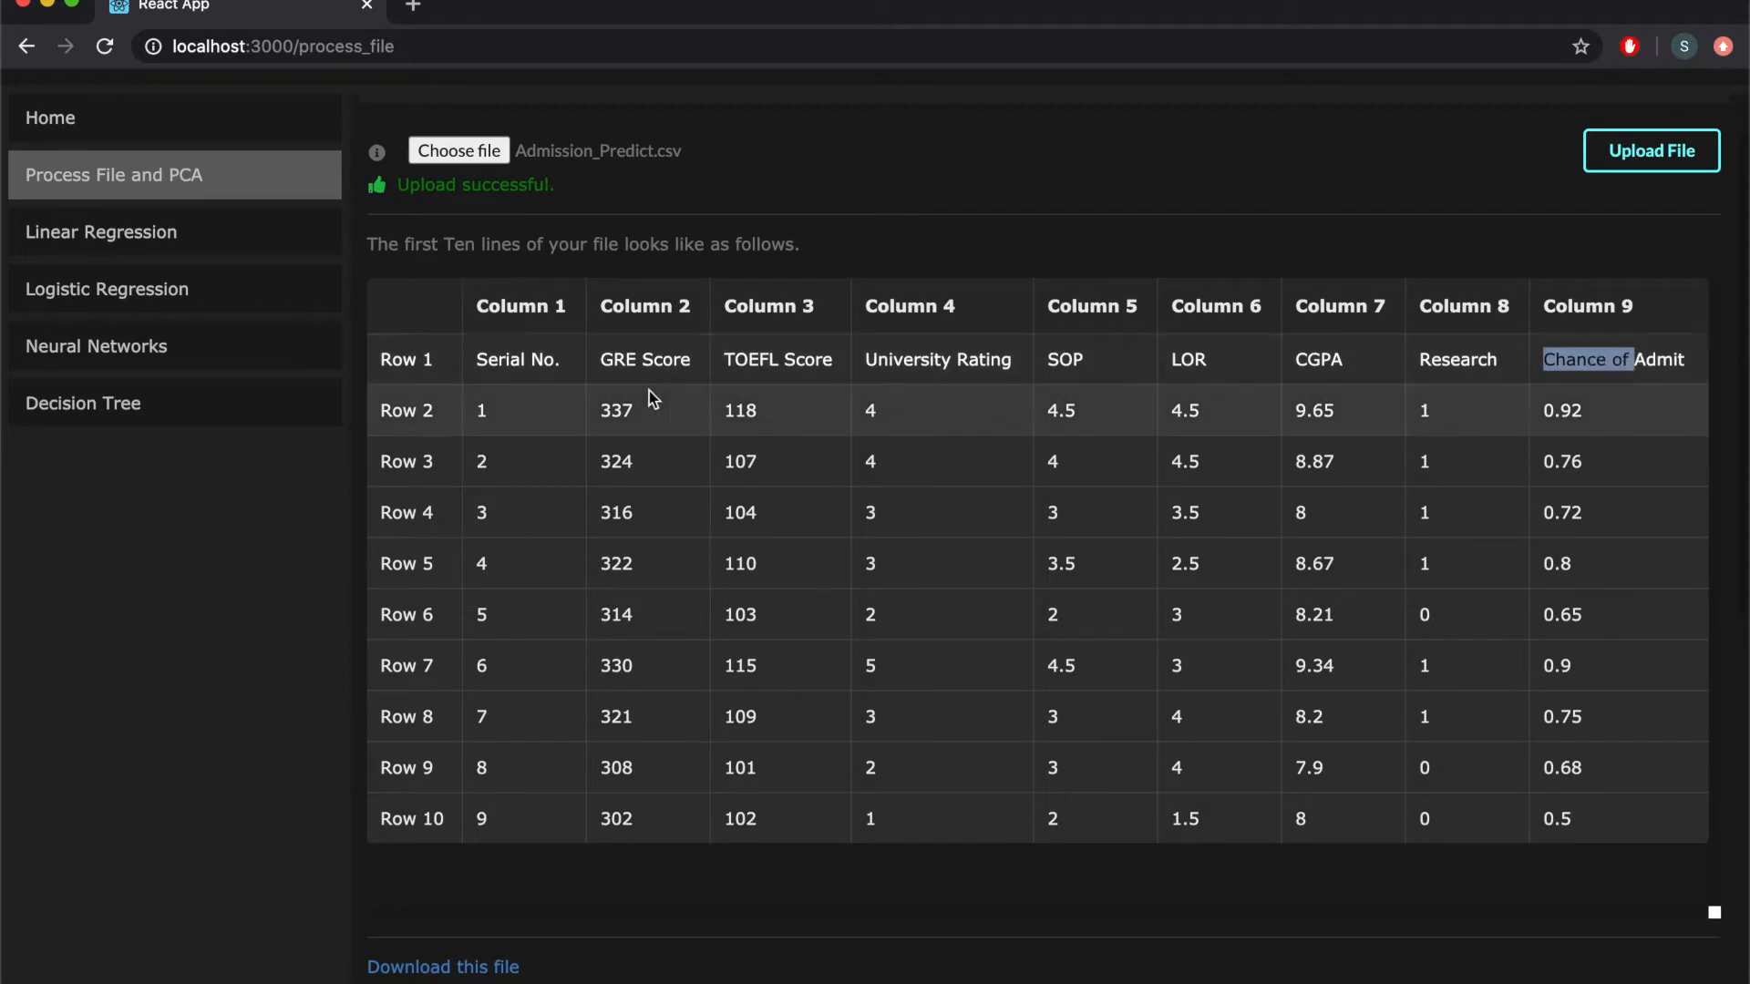
click(530, 358)
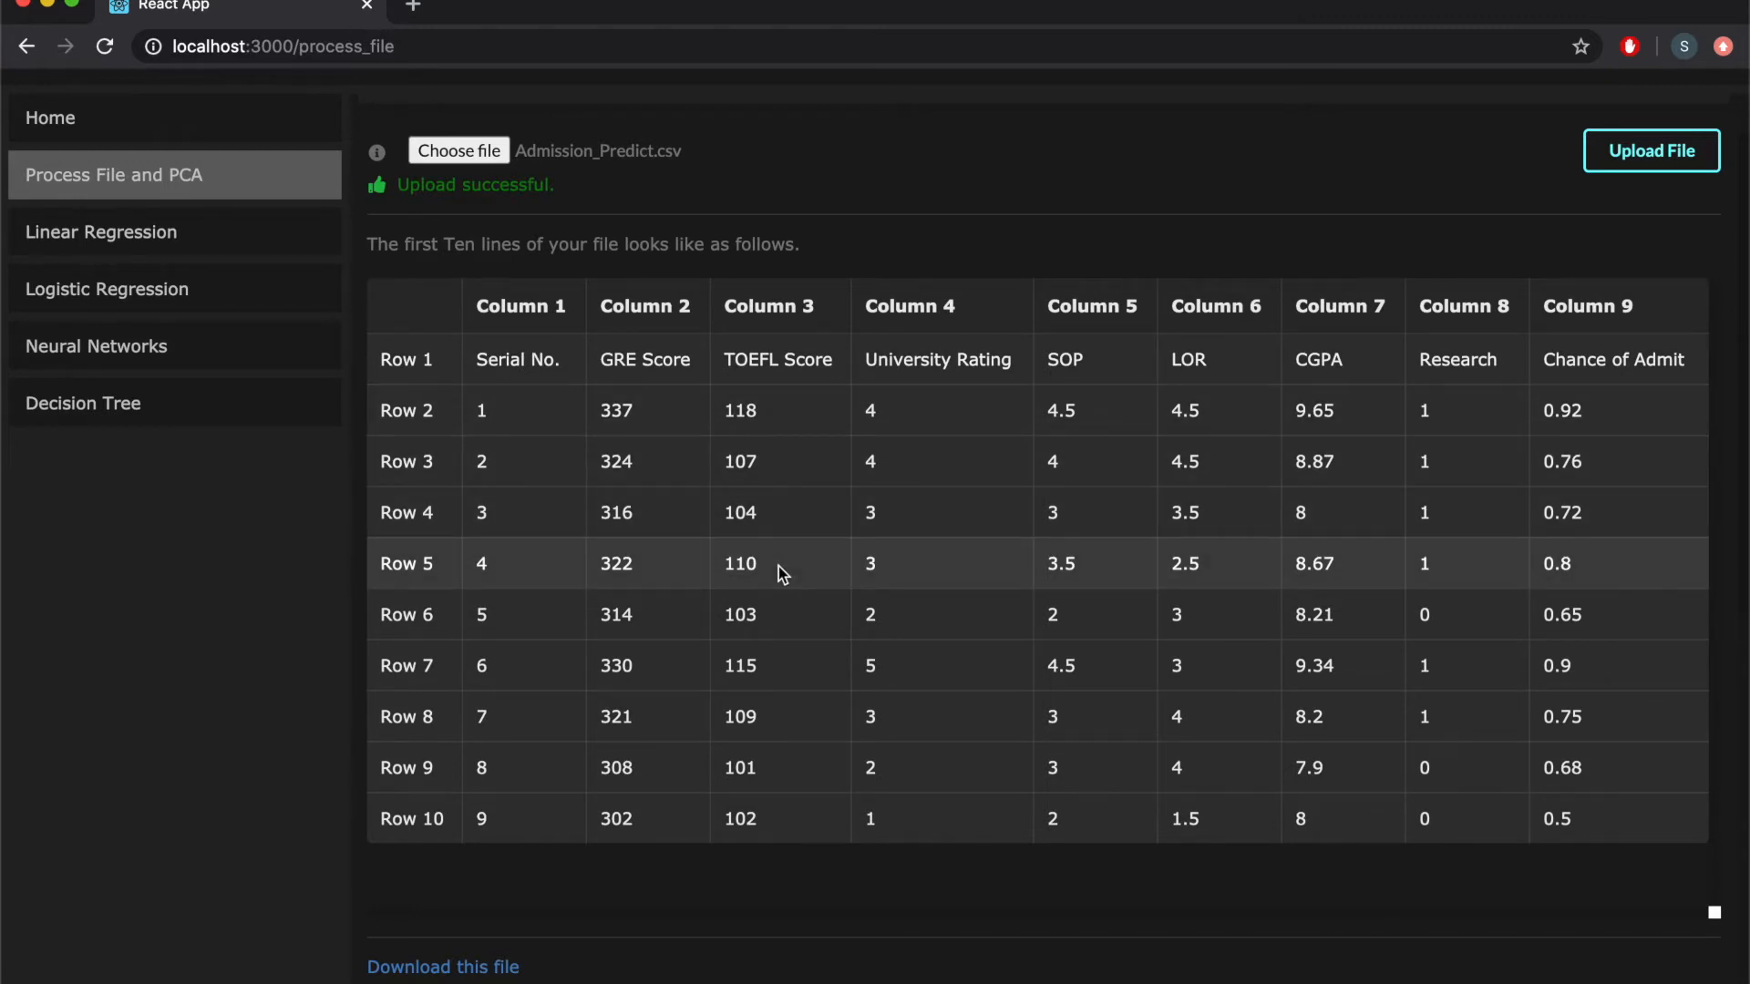
scroll(778, 566, down, 3)
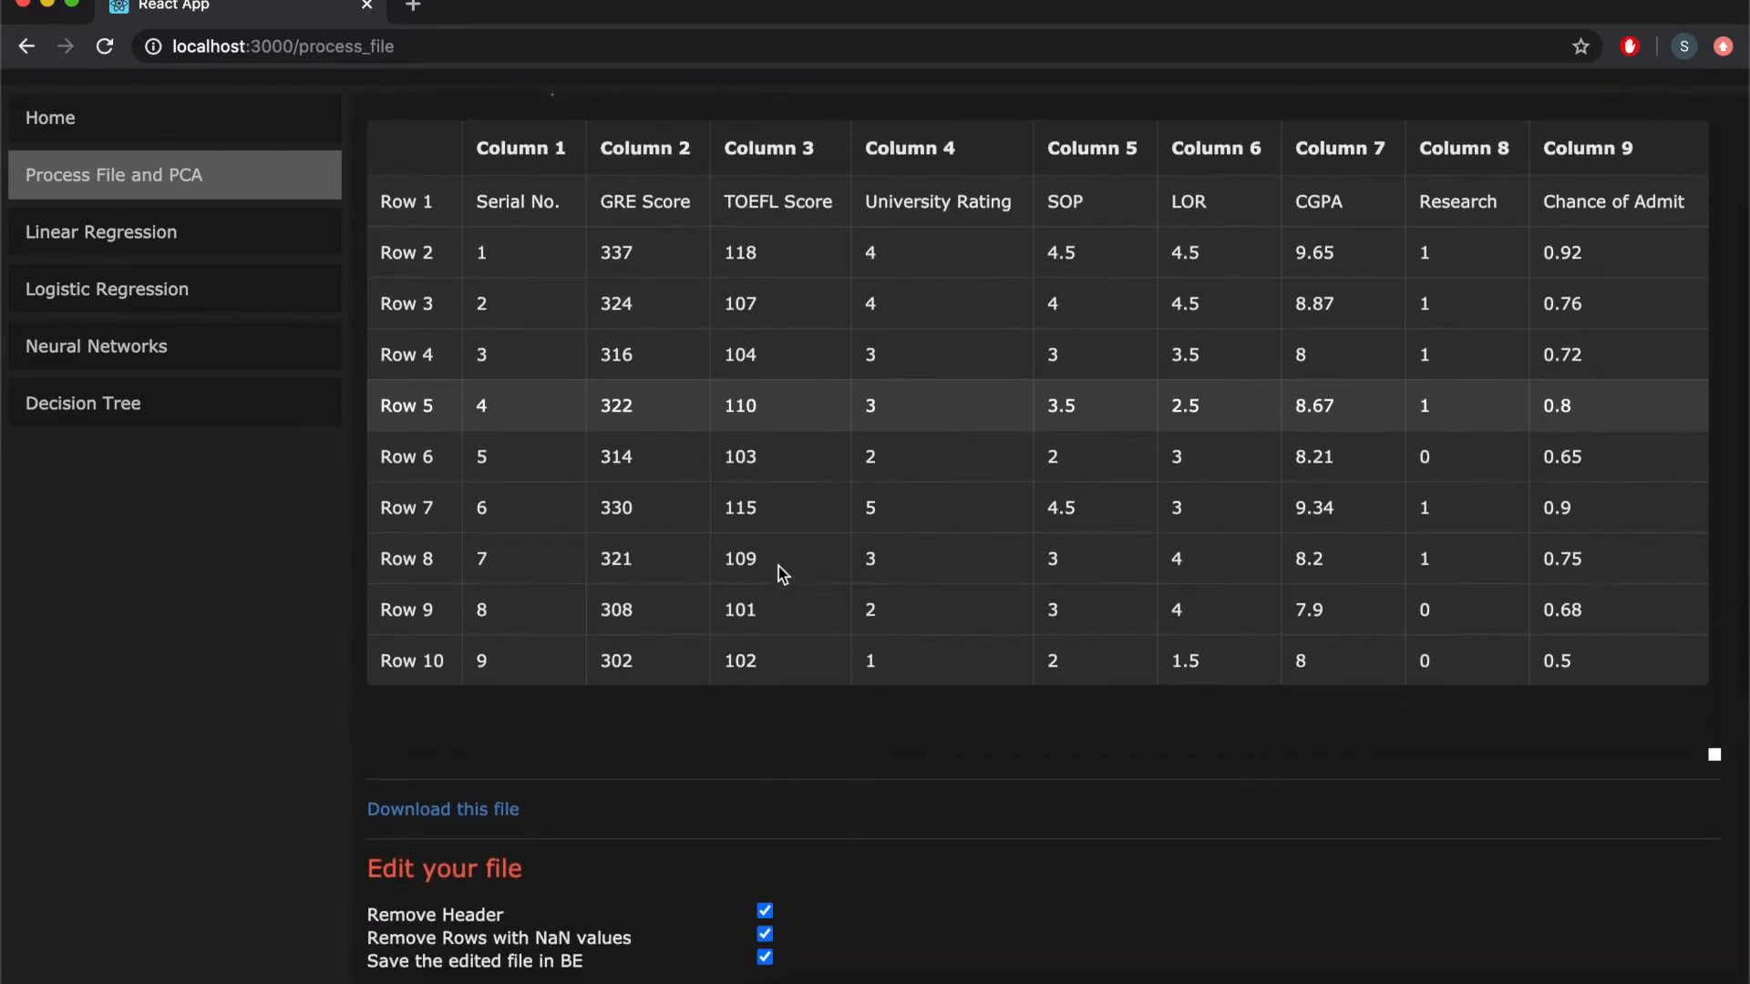
scroll(778, 566, down, 6)
scroll(779, 566, down, 2)
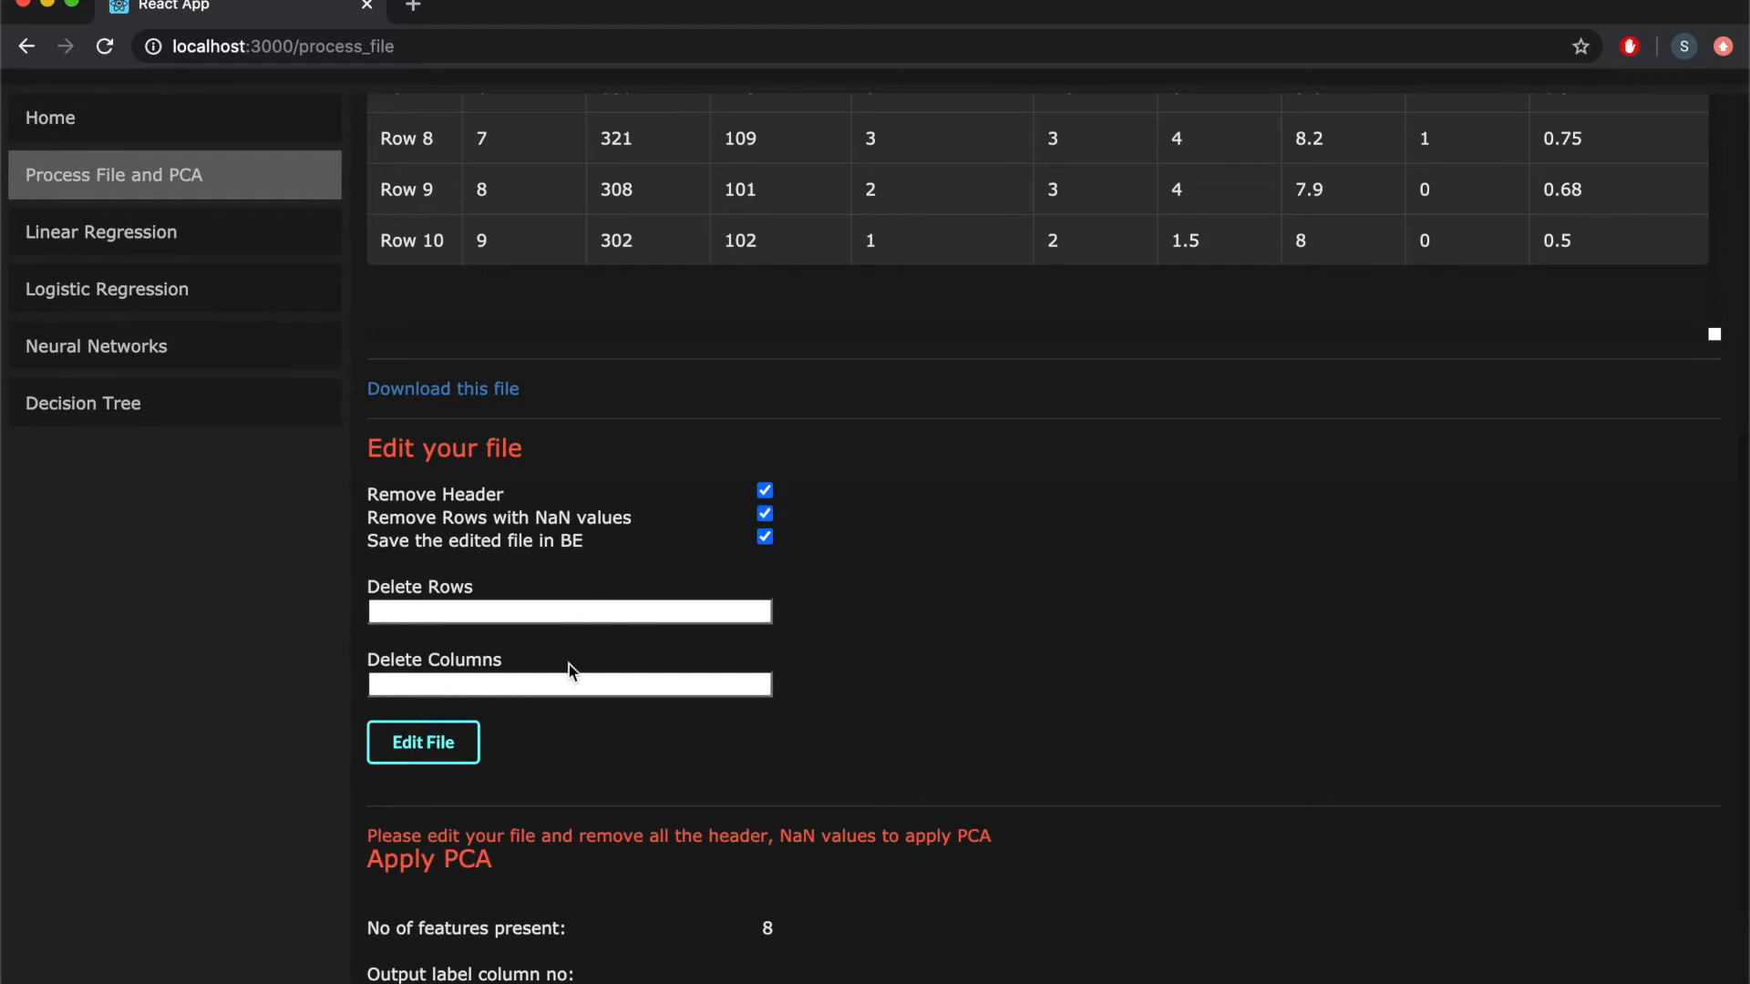
scroll(565, 680, up, 7)
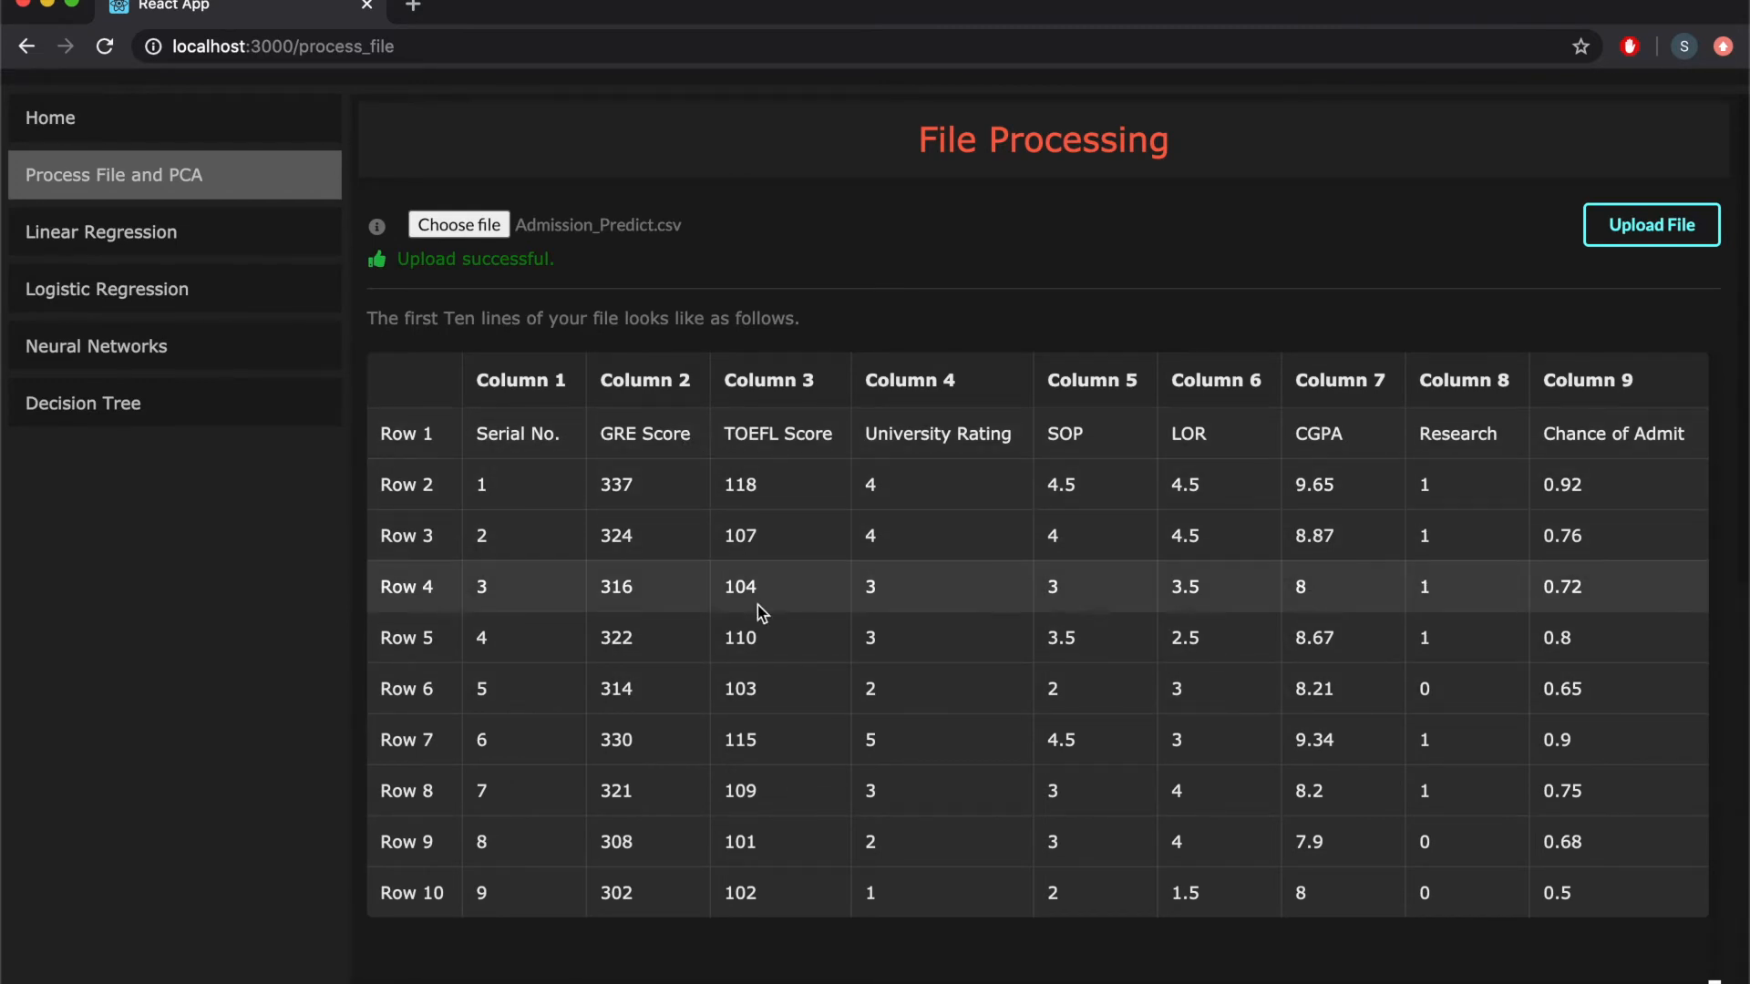
- Edit the file to delete column 1, removing the header and rows with NaN values and saving the result in BE
scroll(757, 605, down, 8)
click(668, 605)
click(620, 655)
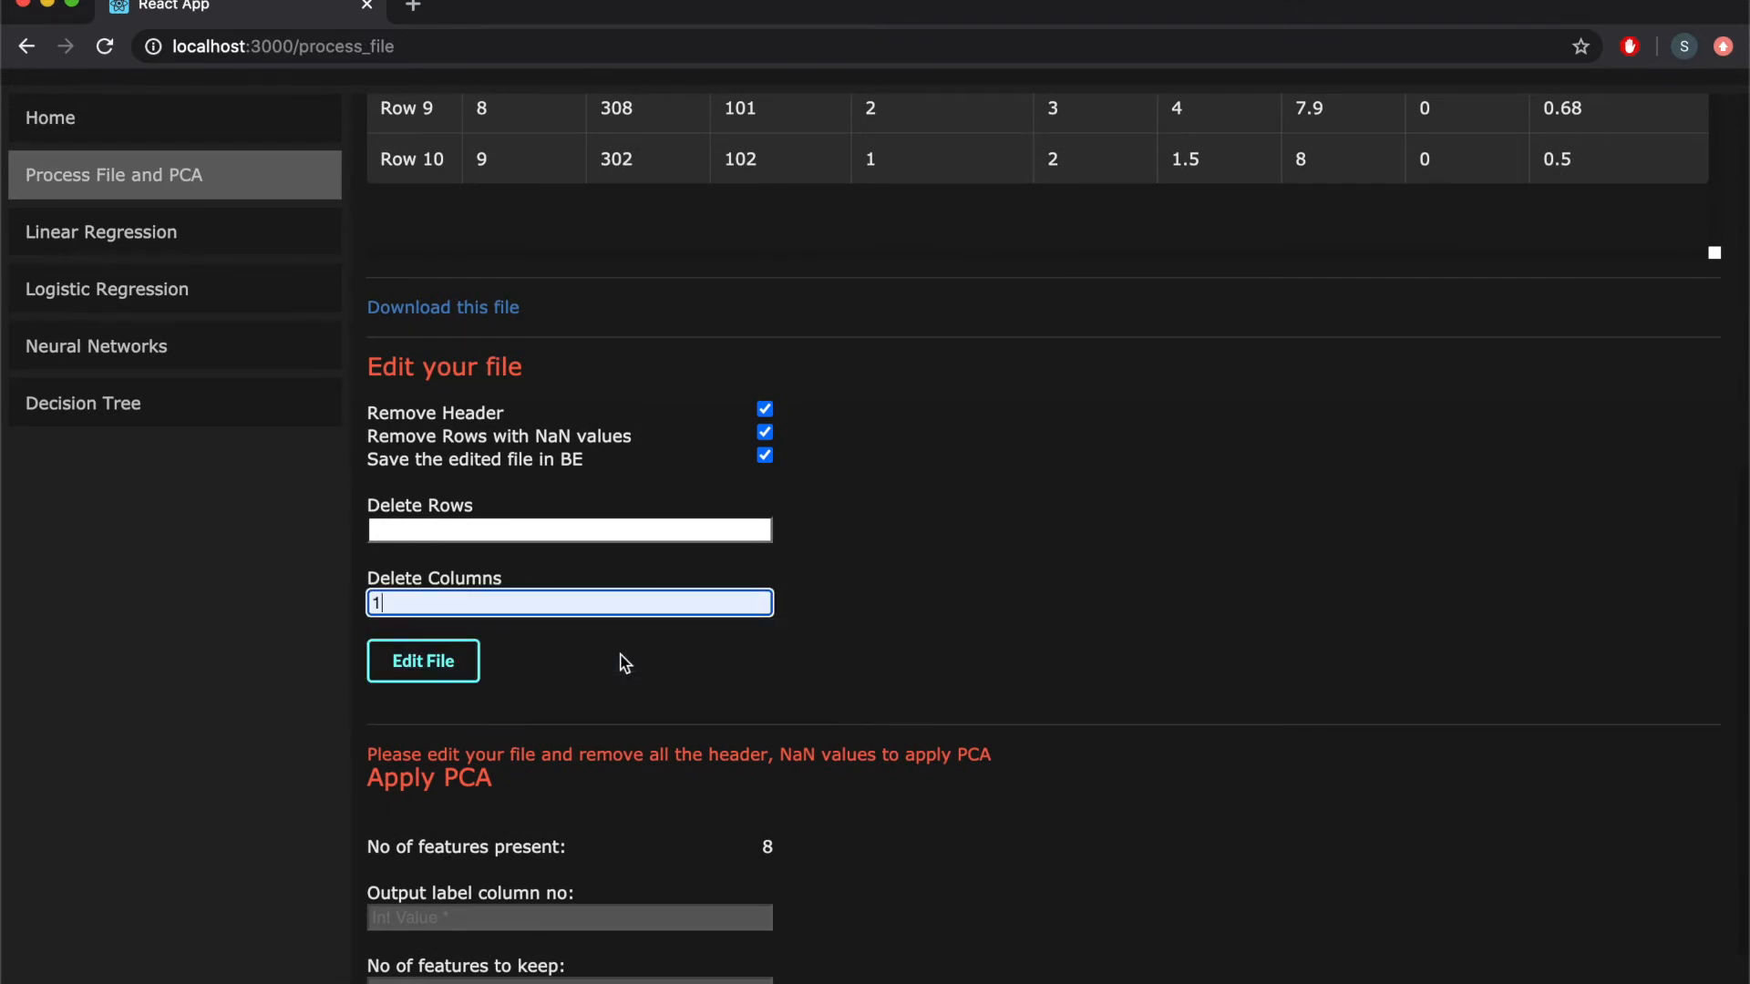
click(449, 673)
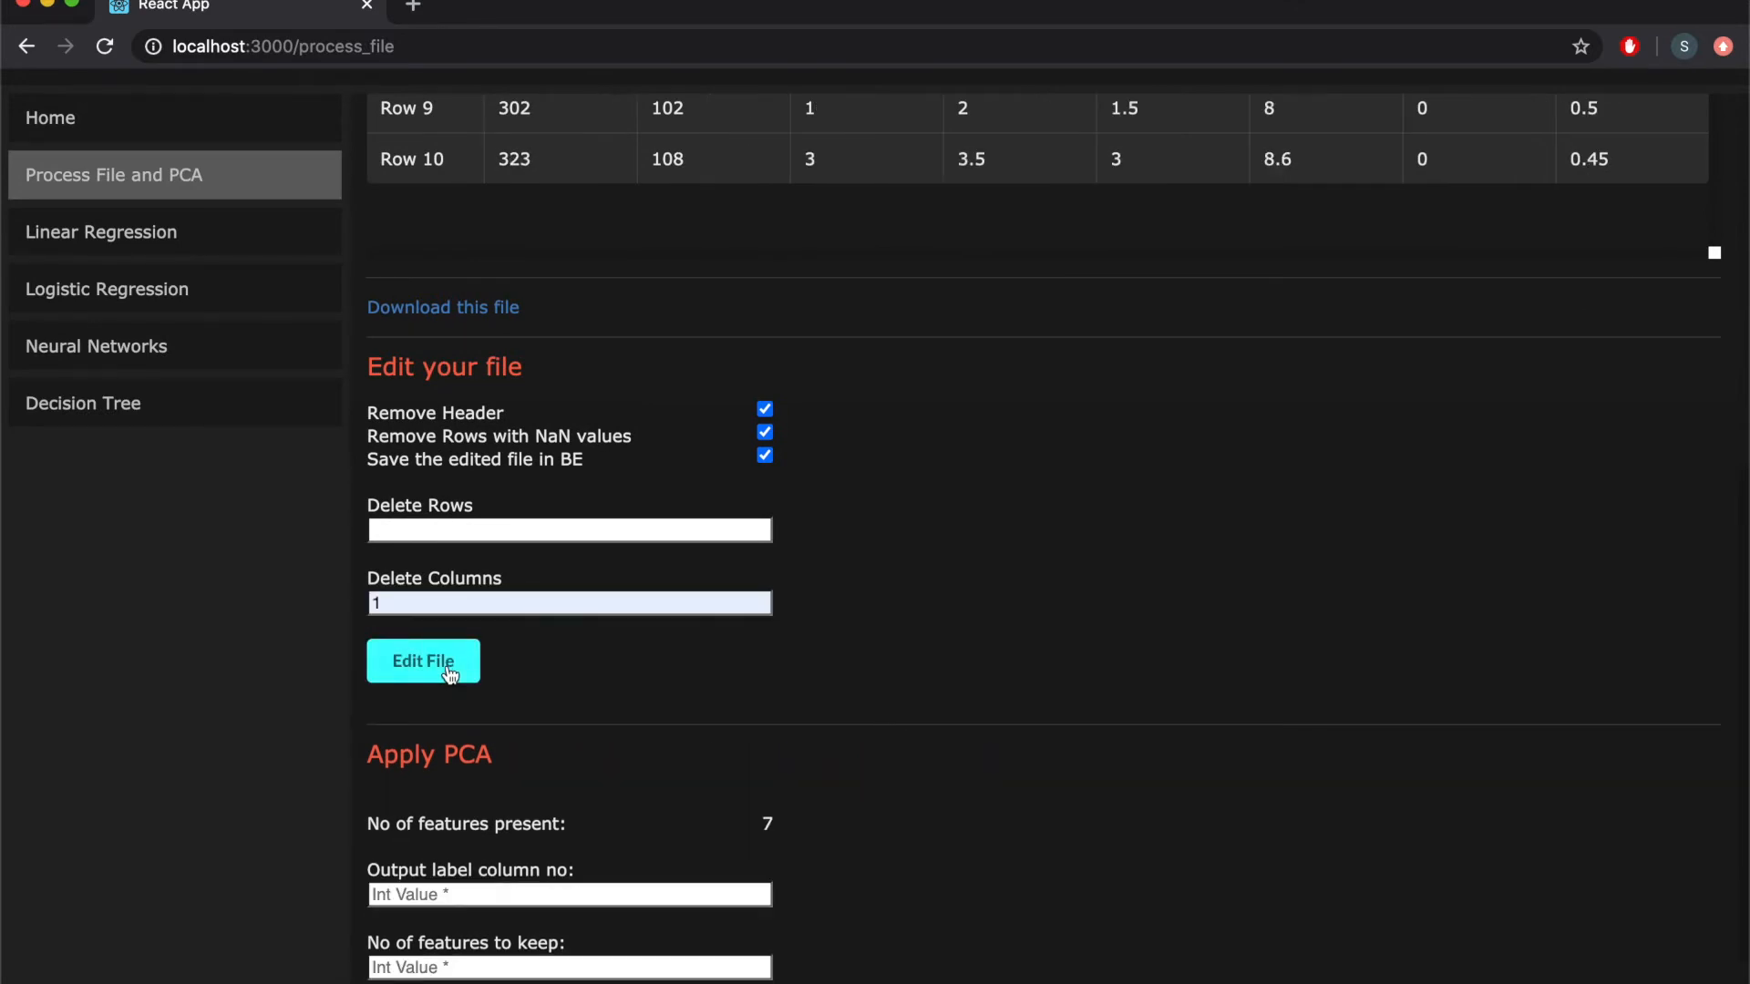
scroll(1101, 539, up, 8)
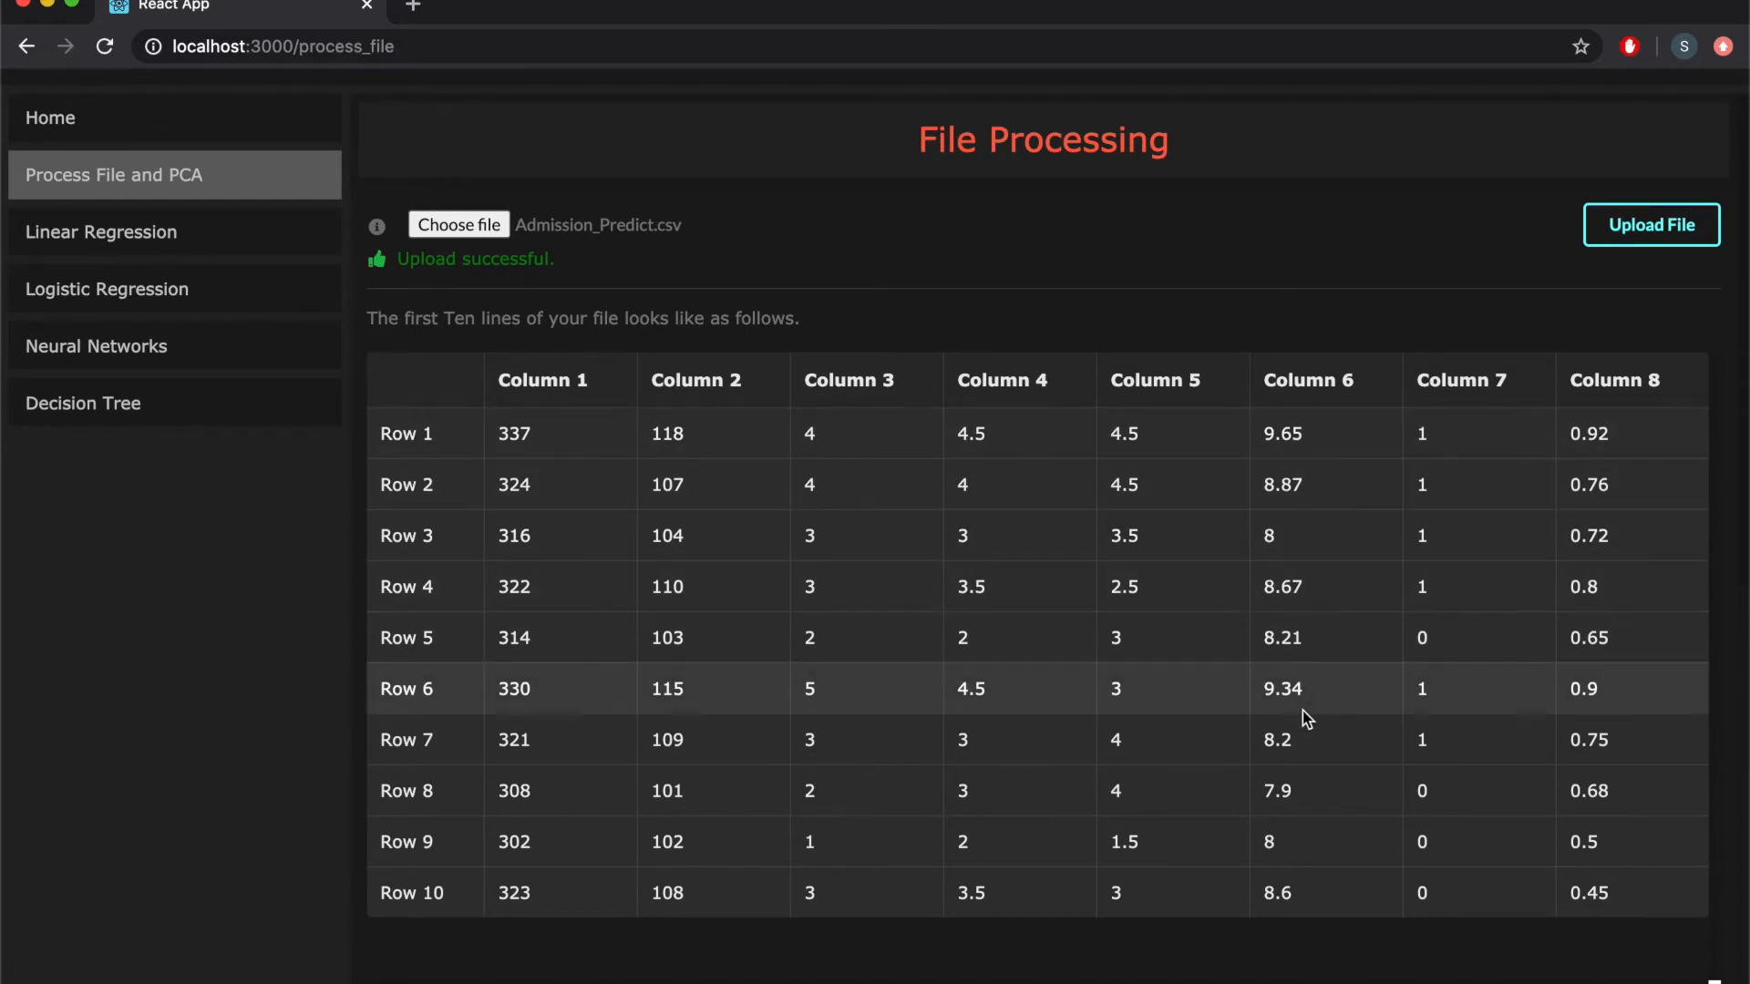
scroll(1303, 719, down, 5)
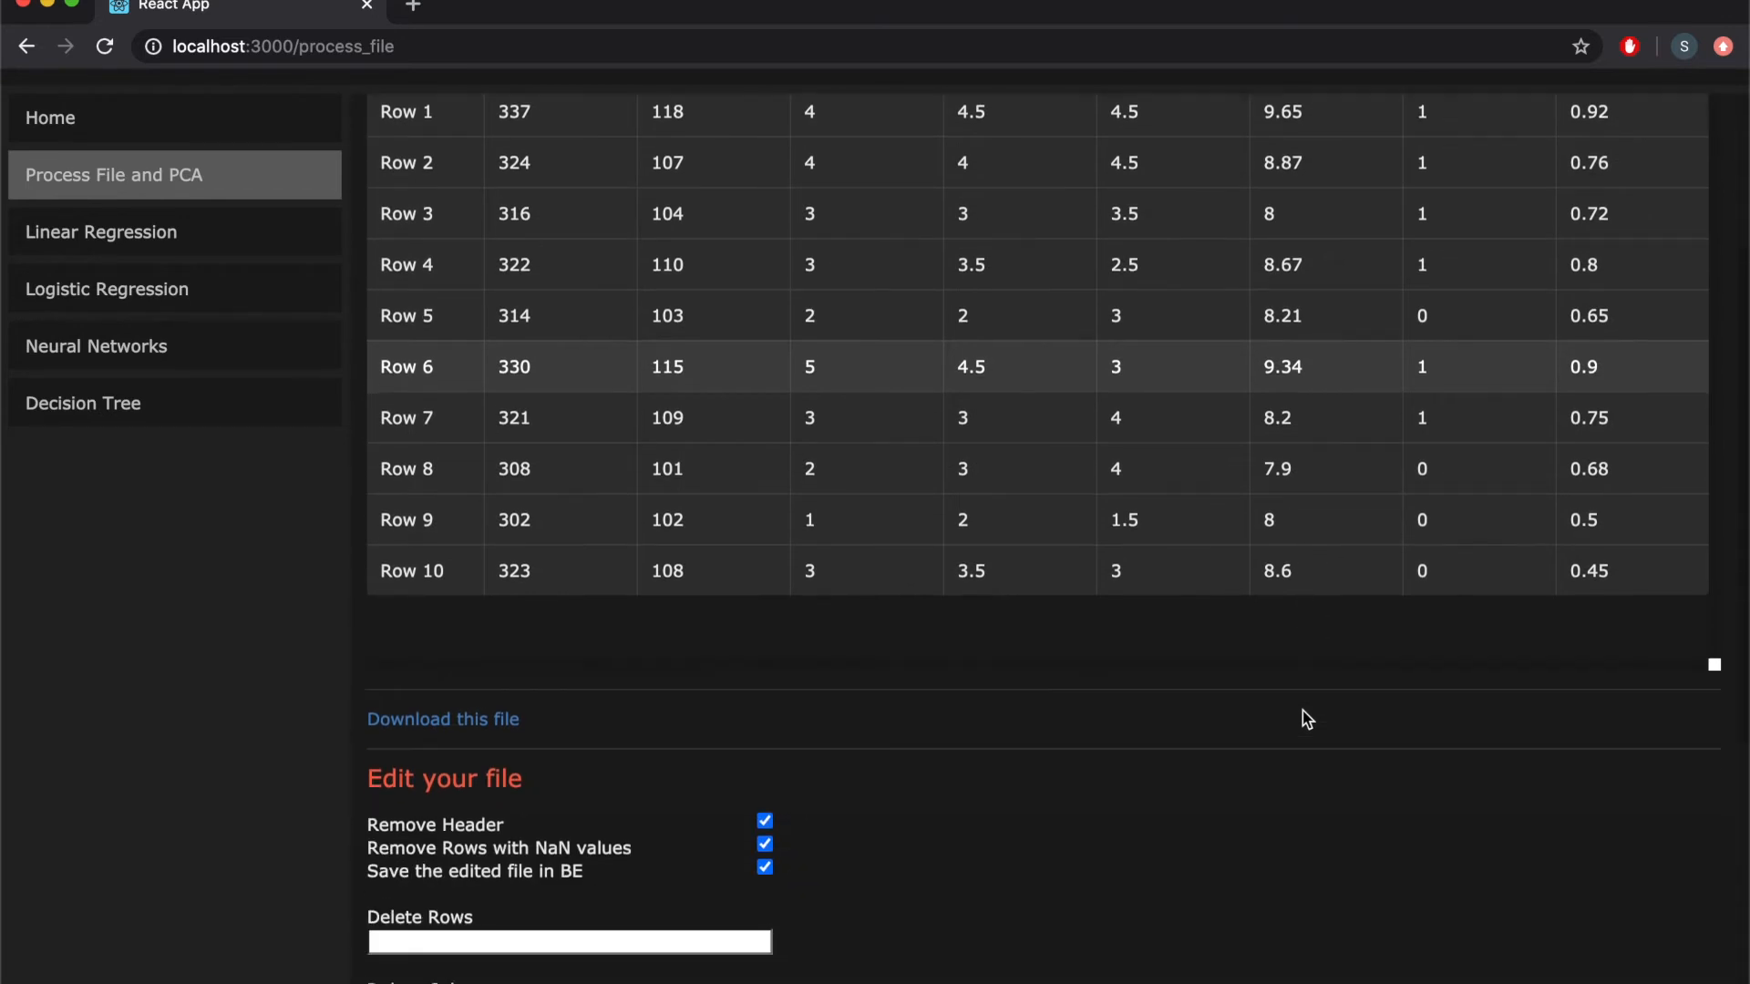
scroll(1307, 719, down, 5)
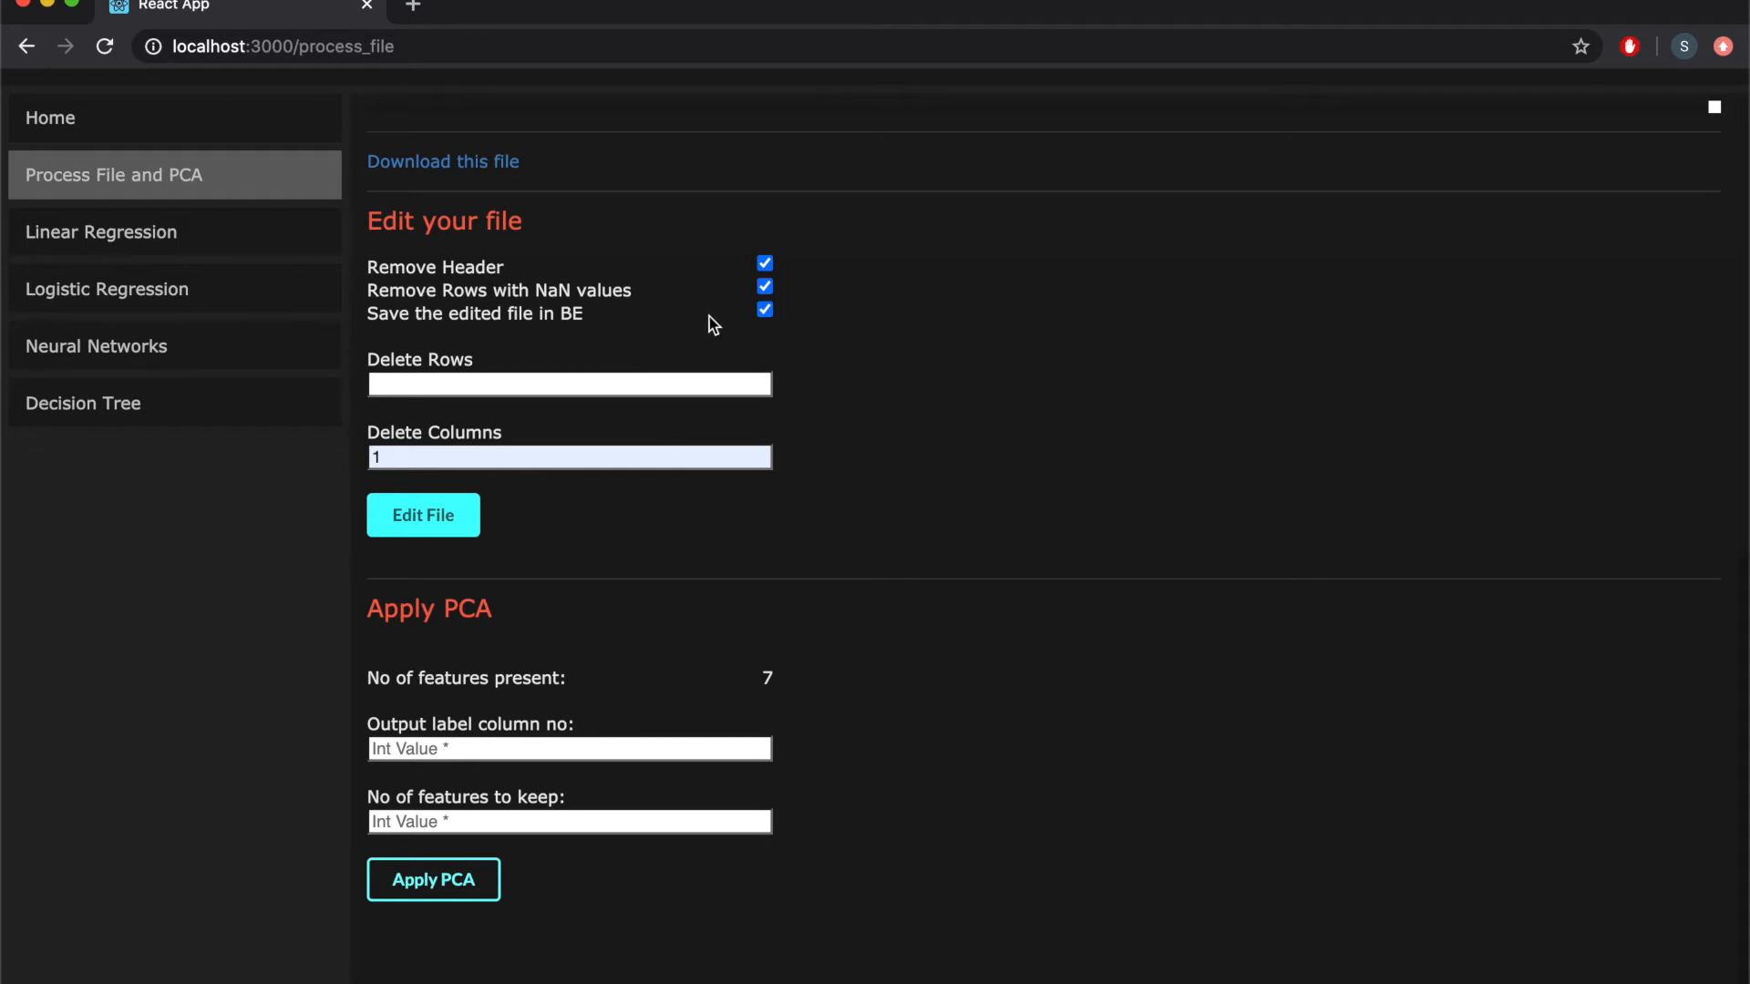
drag(378, 315, 565, 314)
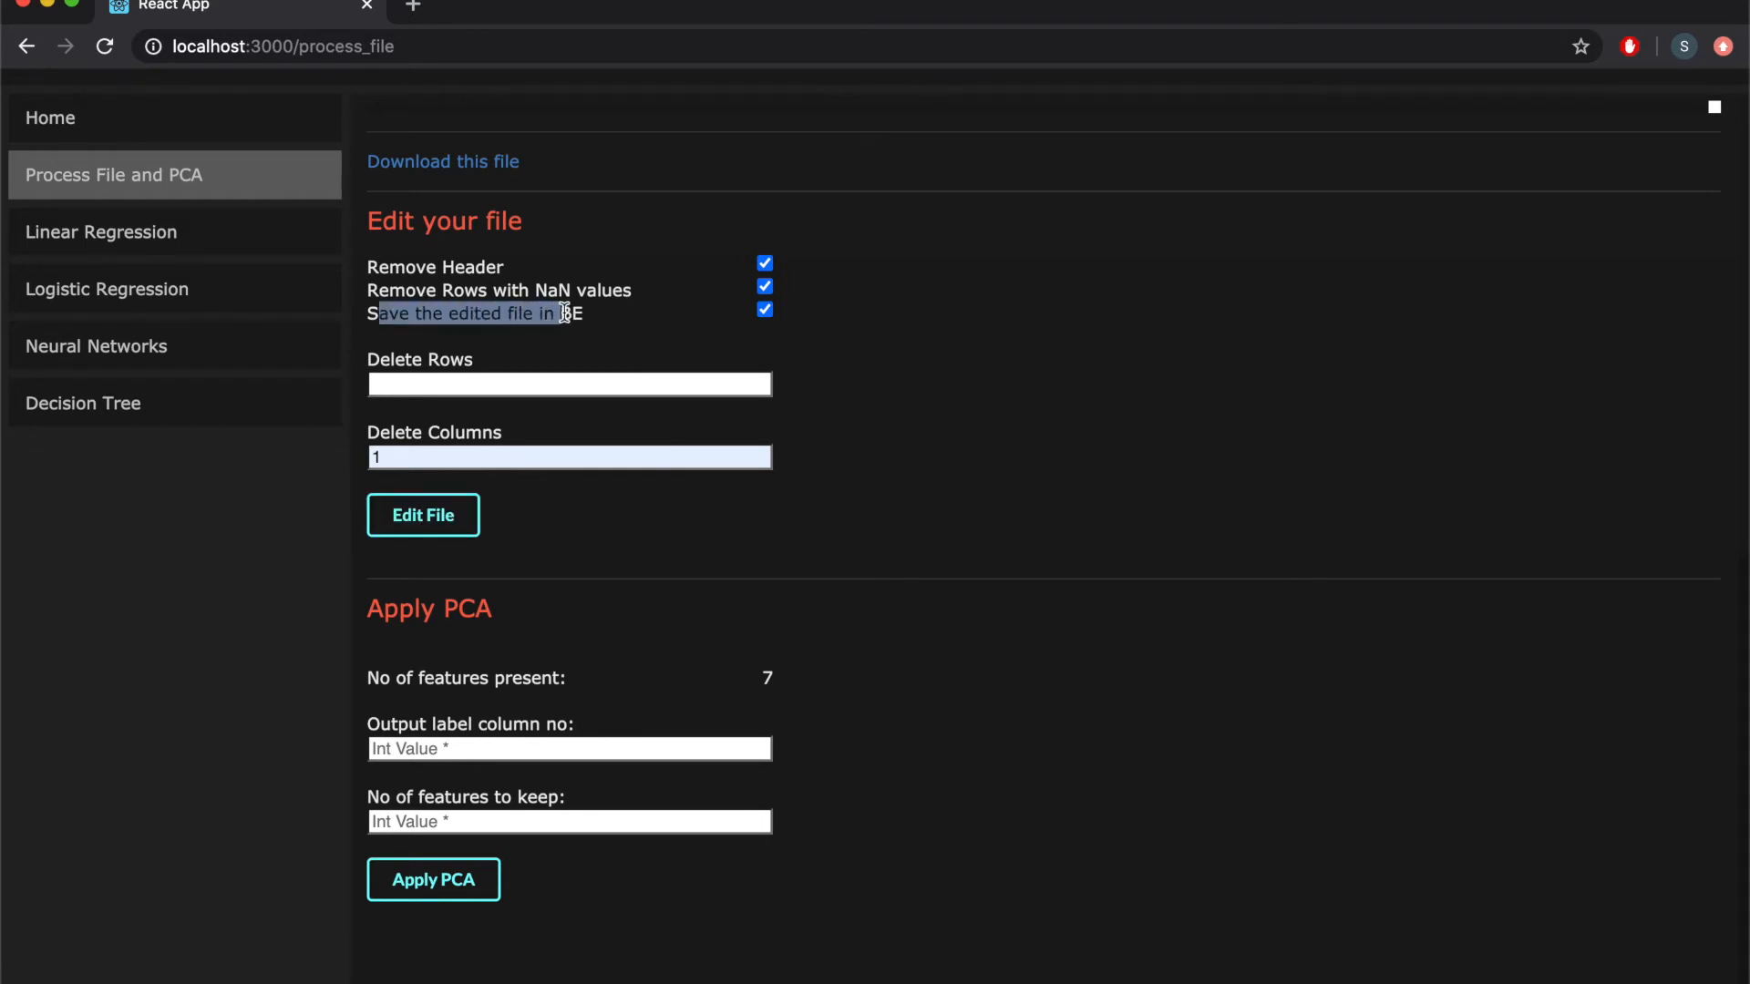
- Choose the file saved in BE during file processing as the data source for linear regression
click(206, 245)
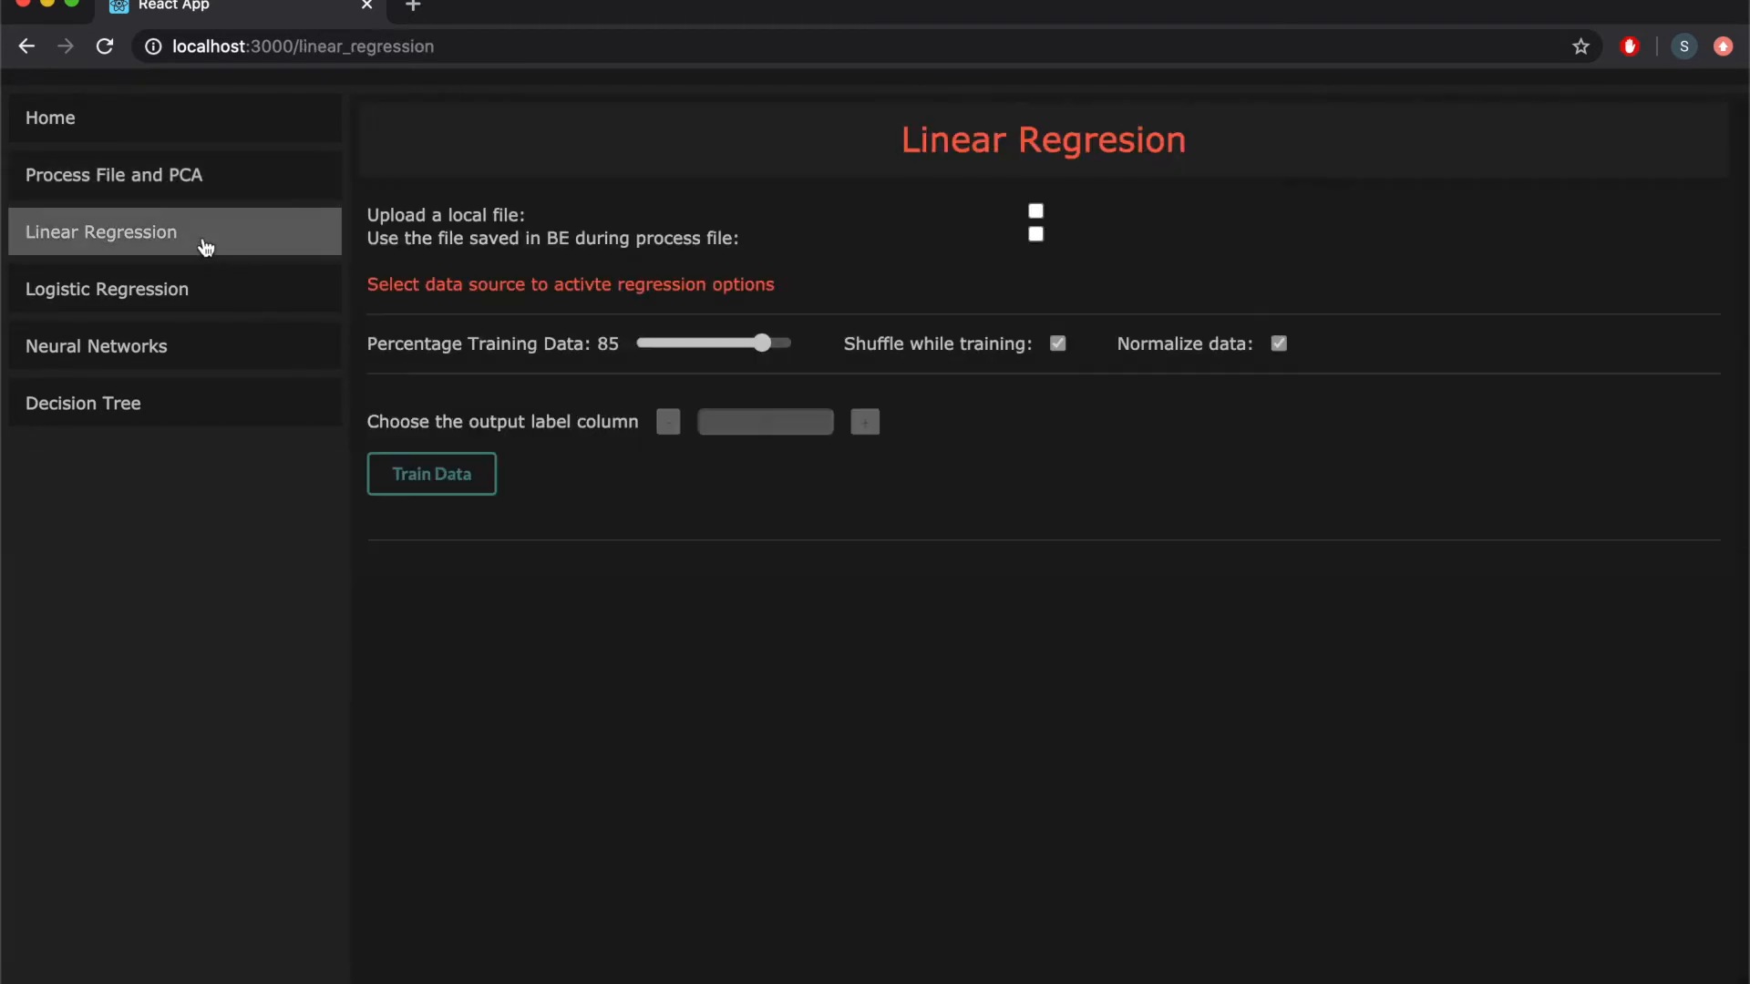
drag(398, 235, 703, 234)
click(695, 234)
click(1038, 236)
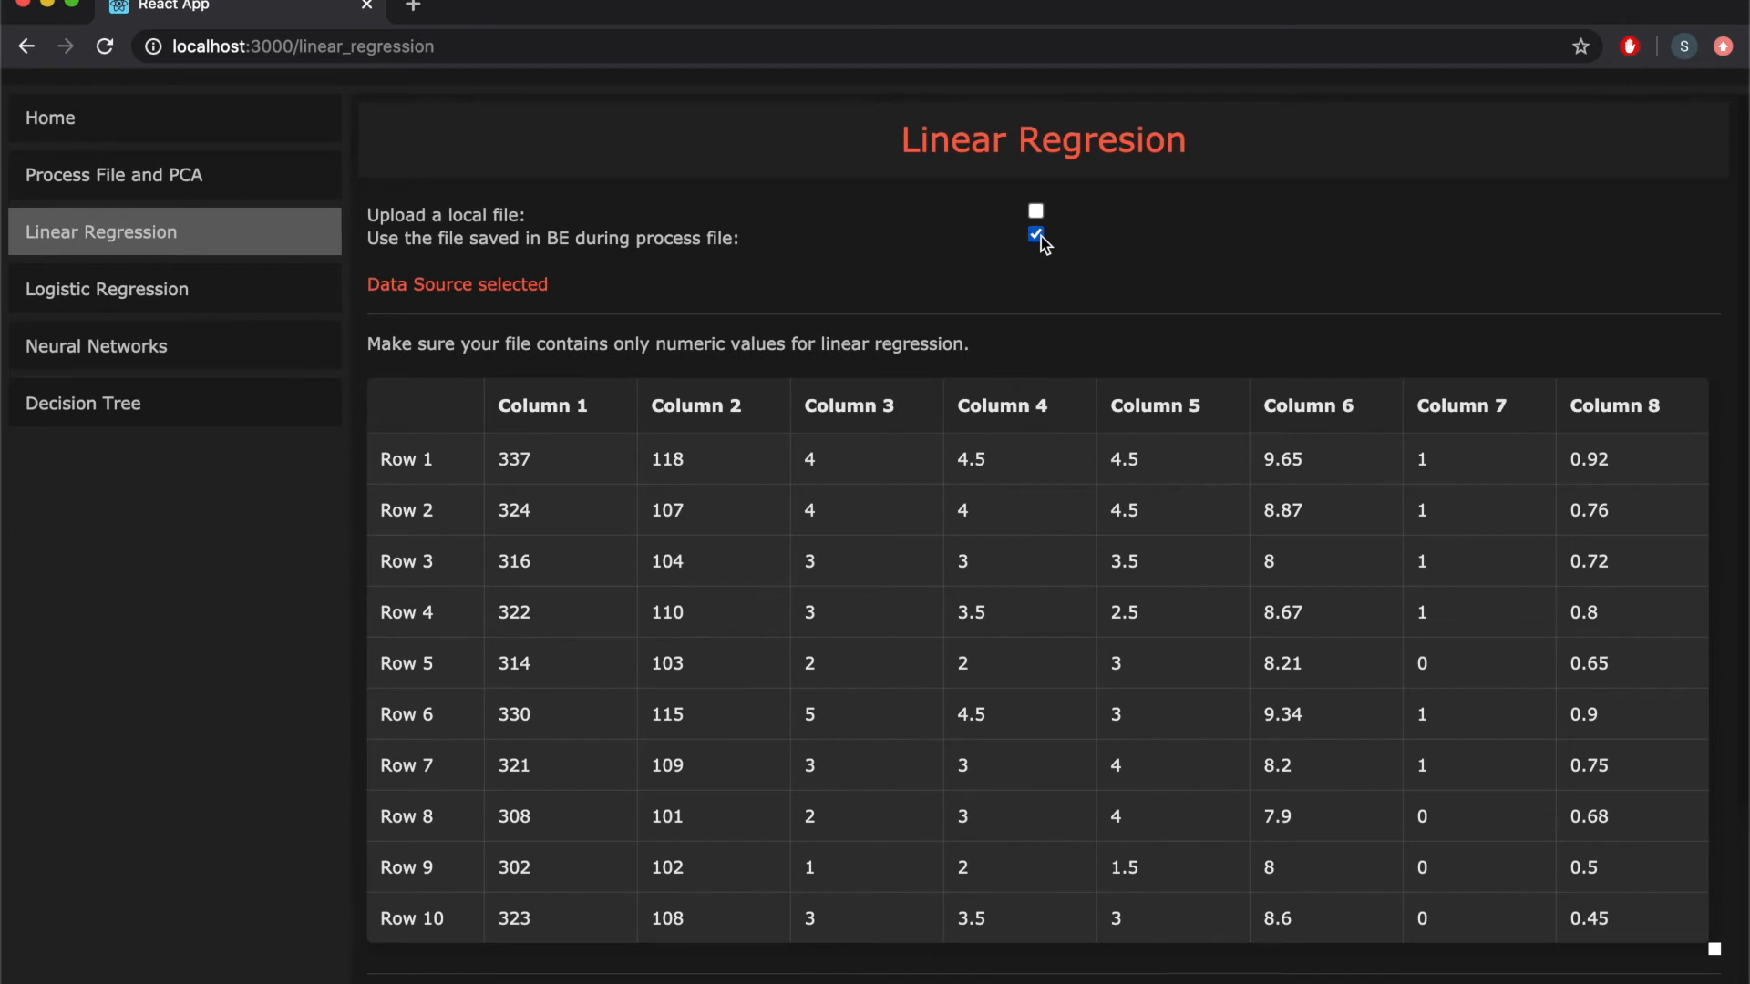
scroll(840, 541, down, 4)
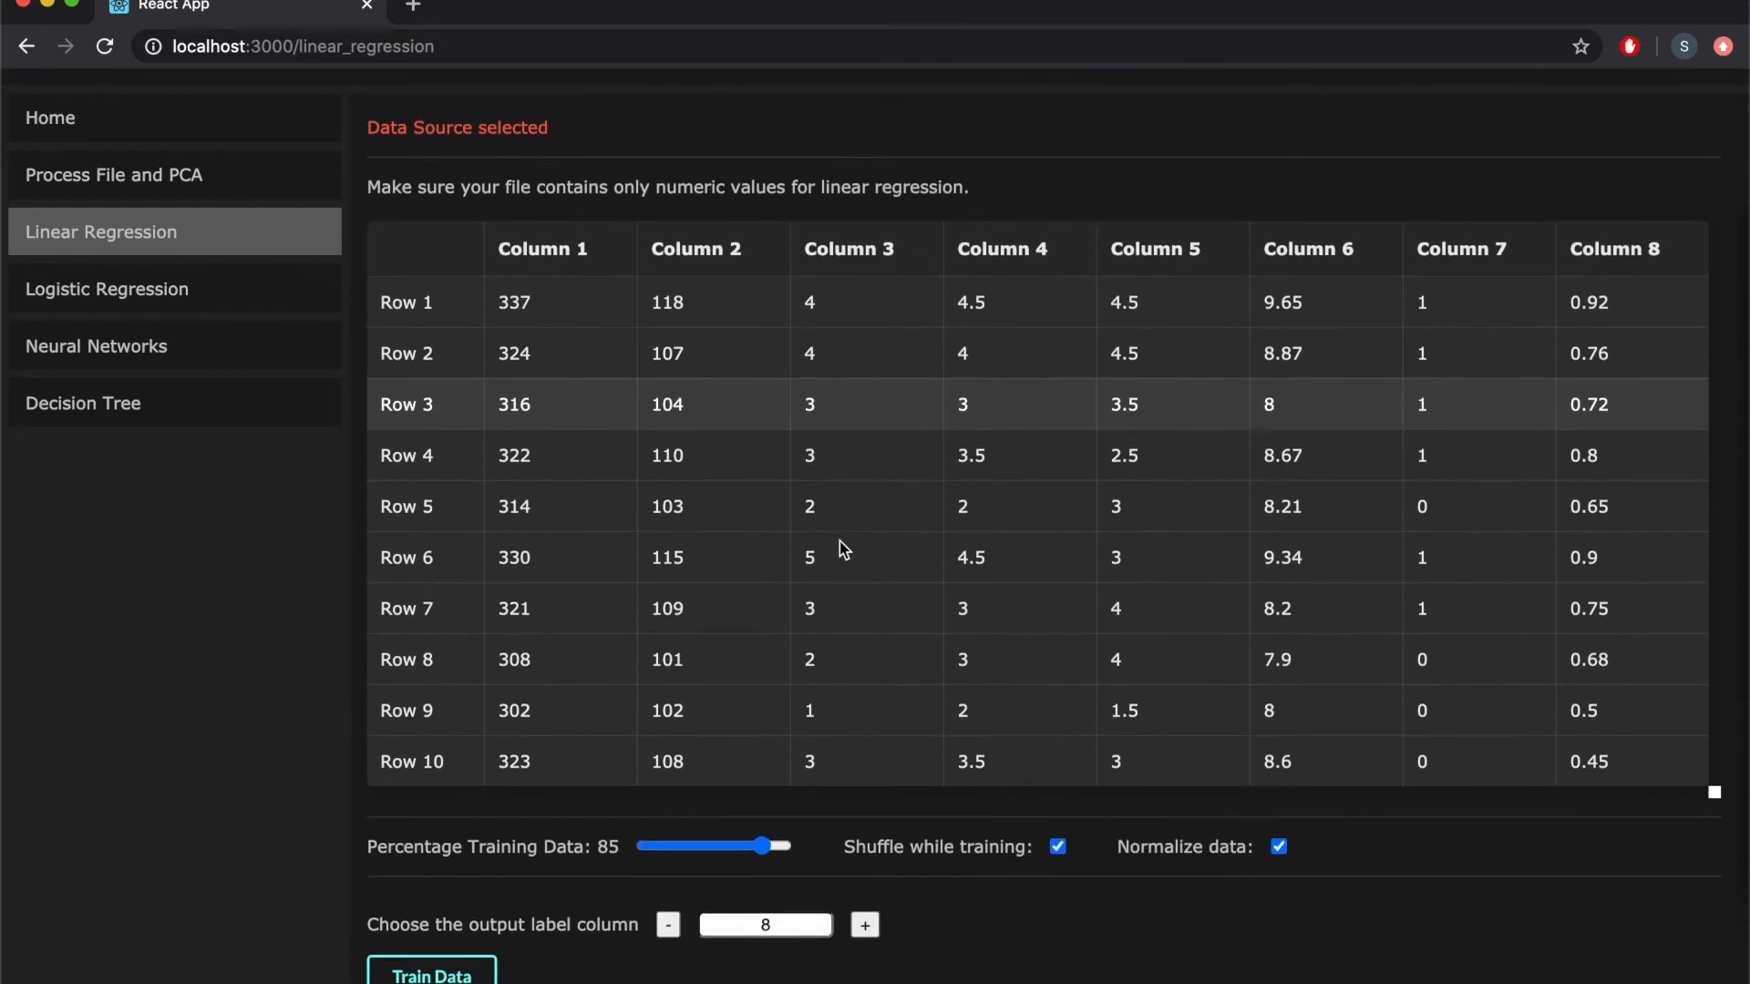
scroll(839, 541, up, 3)
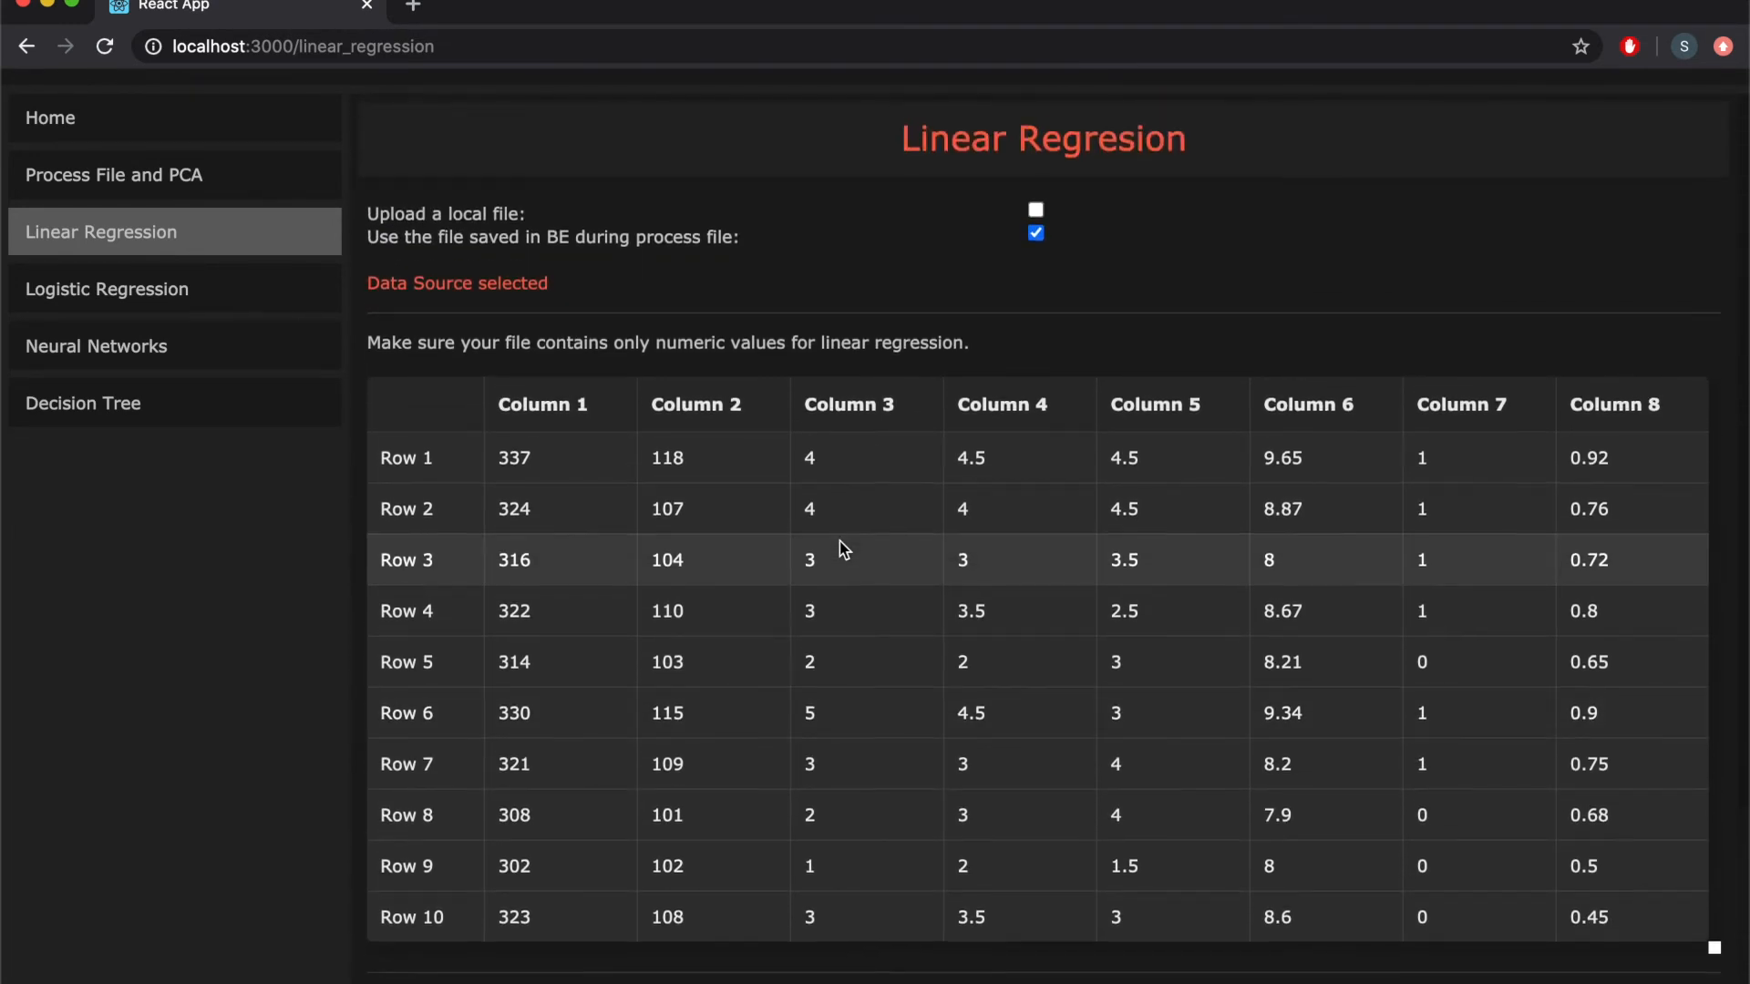
- Set the percentage of training data to 75, keeping shuffling and normalization enabled
scroll(839, 541, down, 5)
scroll(839, 541, down, 1)
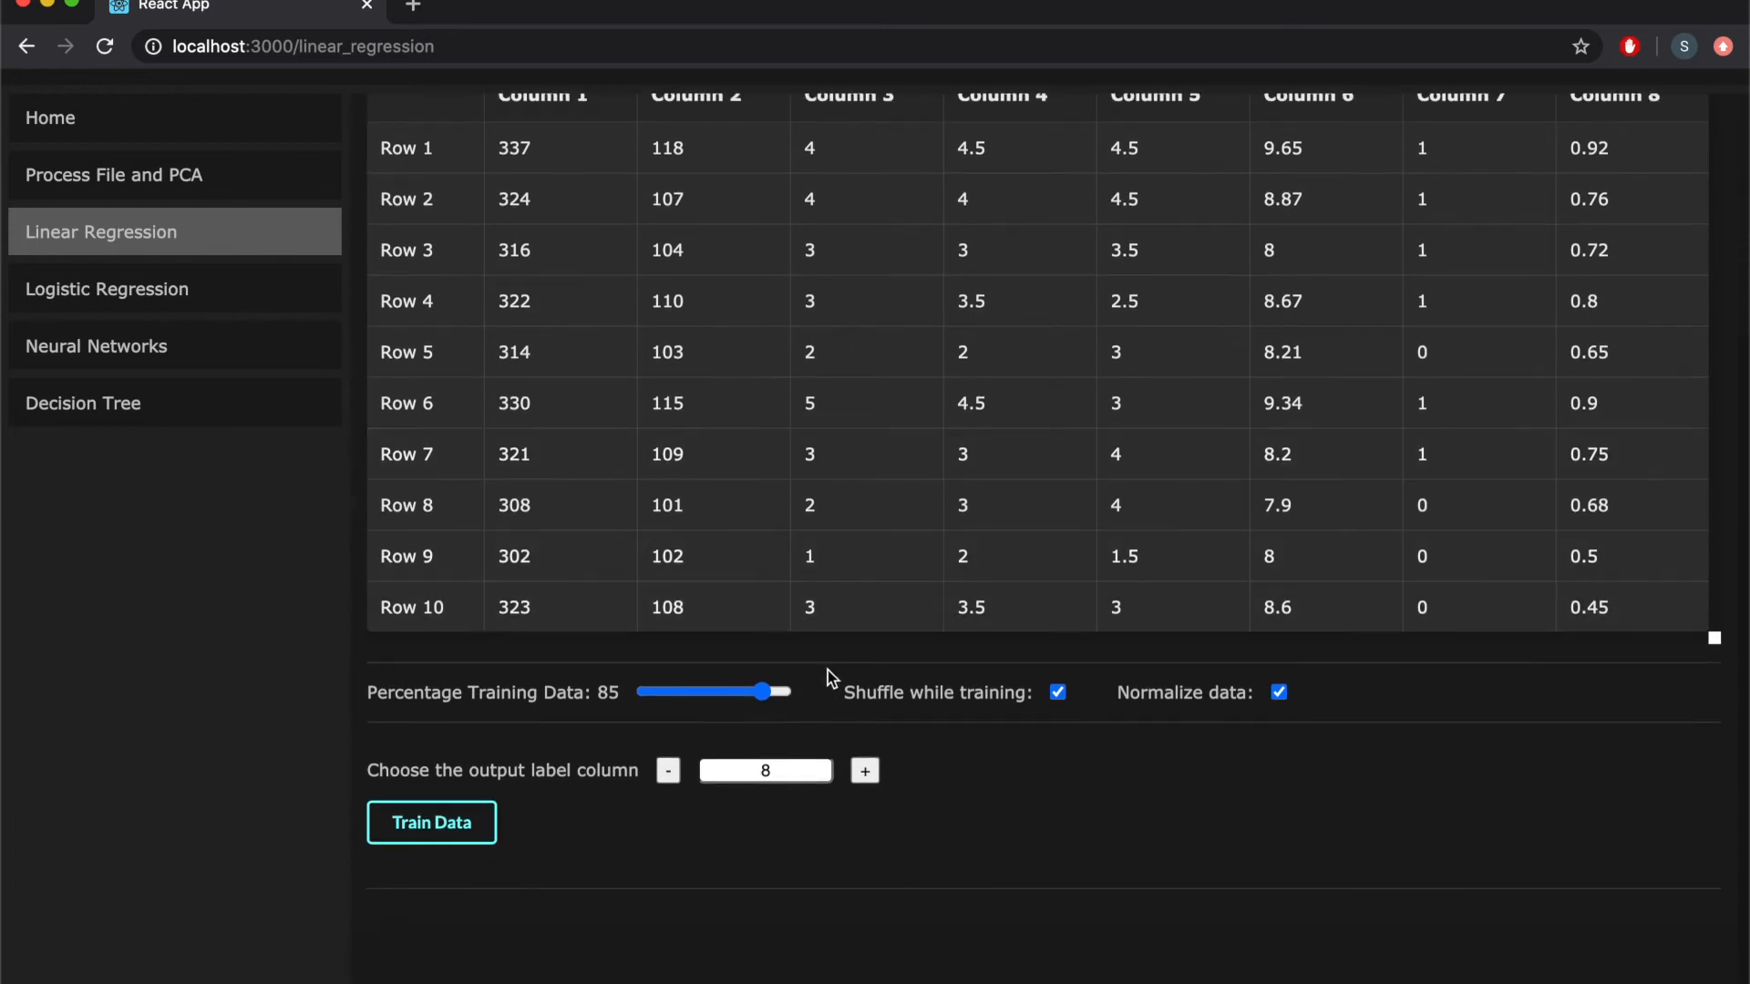
mouse_move(770, 697)
mouse_down()
mouse_move(718, 695)
mouse_move(764, 695)
mouse_move(750, 691)
mouse_up()
click(1281, 694)
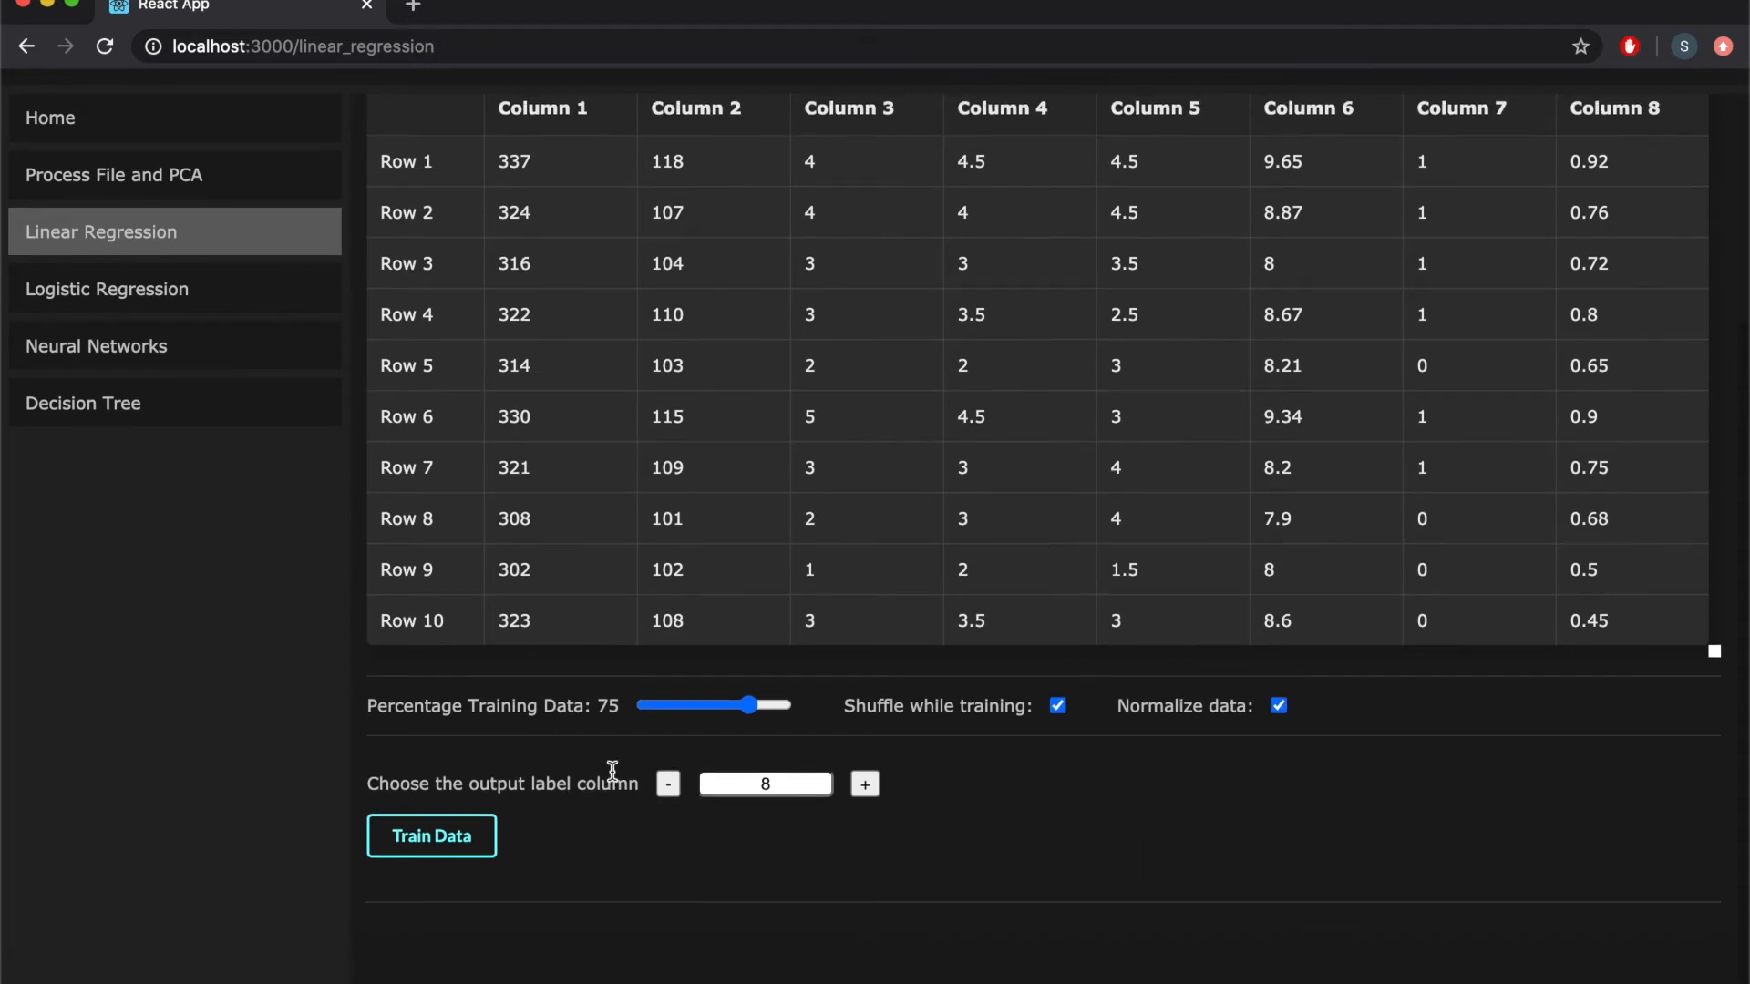
- Check column 8 in the data preview and train the linear regression with it as the output label column
scroll(1347, 636, up, 5)
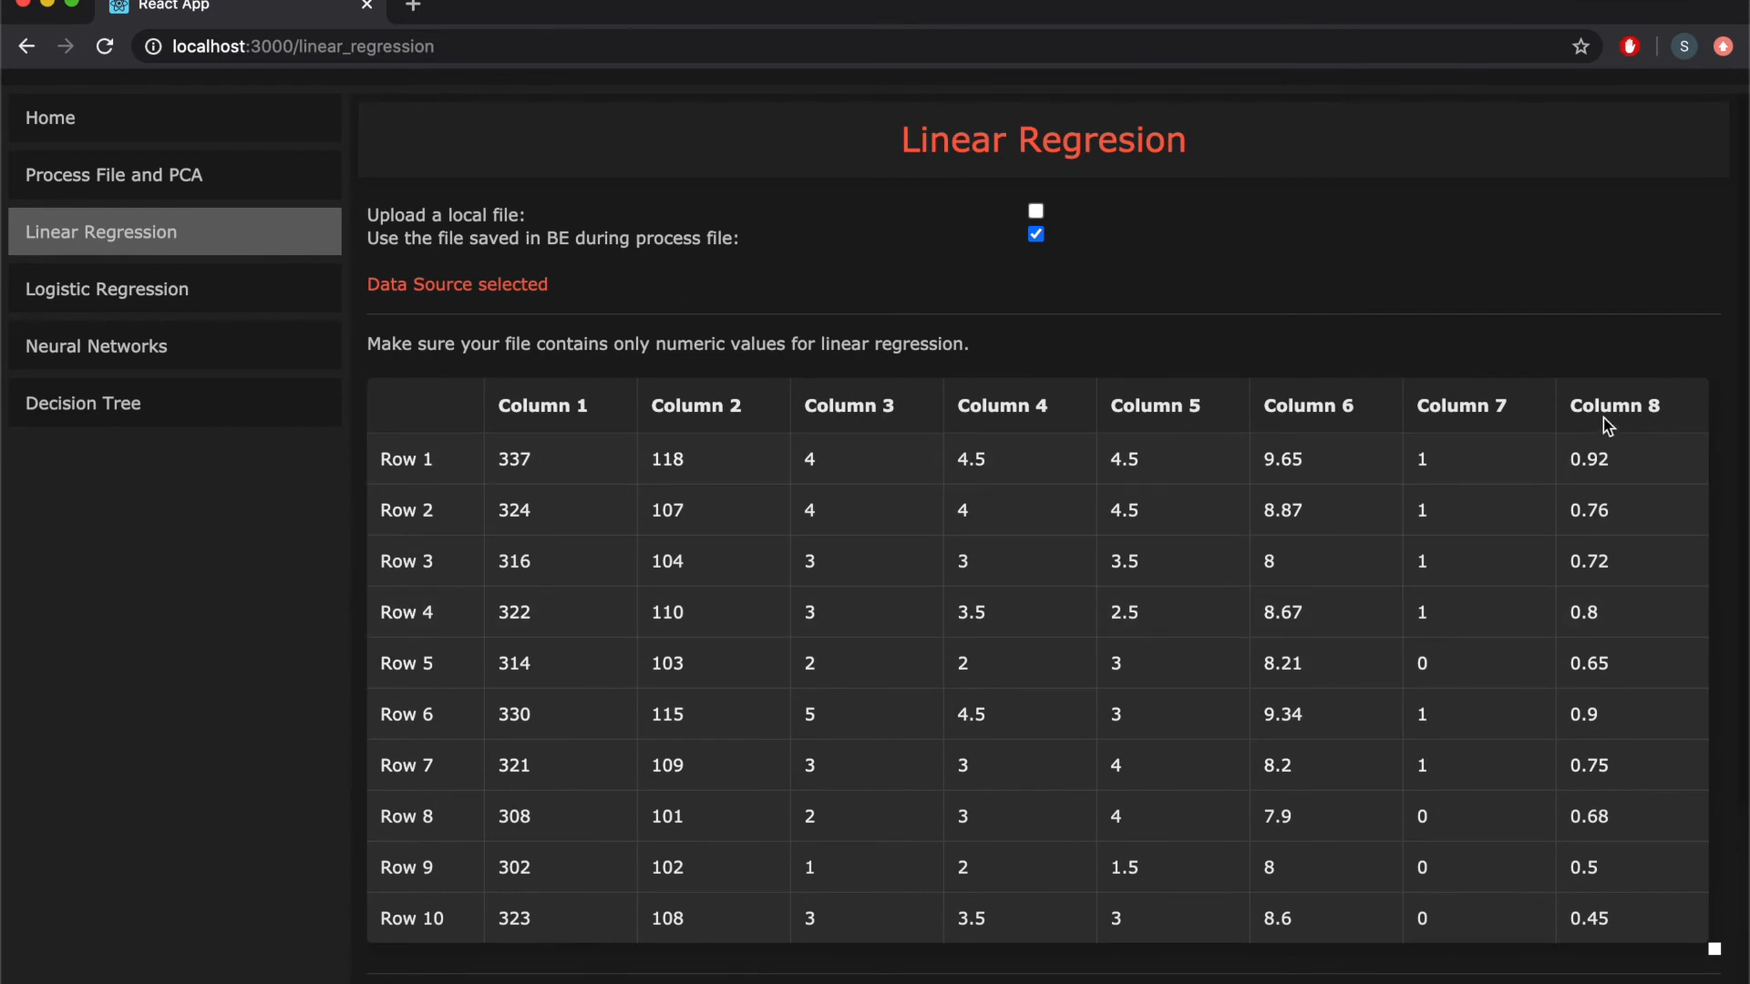
drag(1583, 406, 1667, 412)
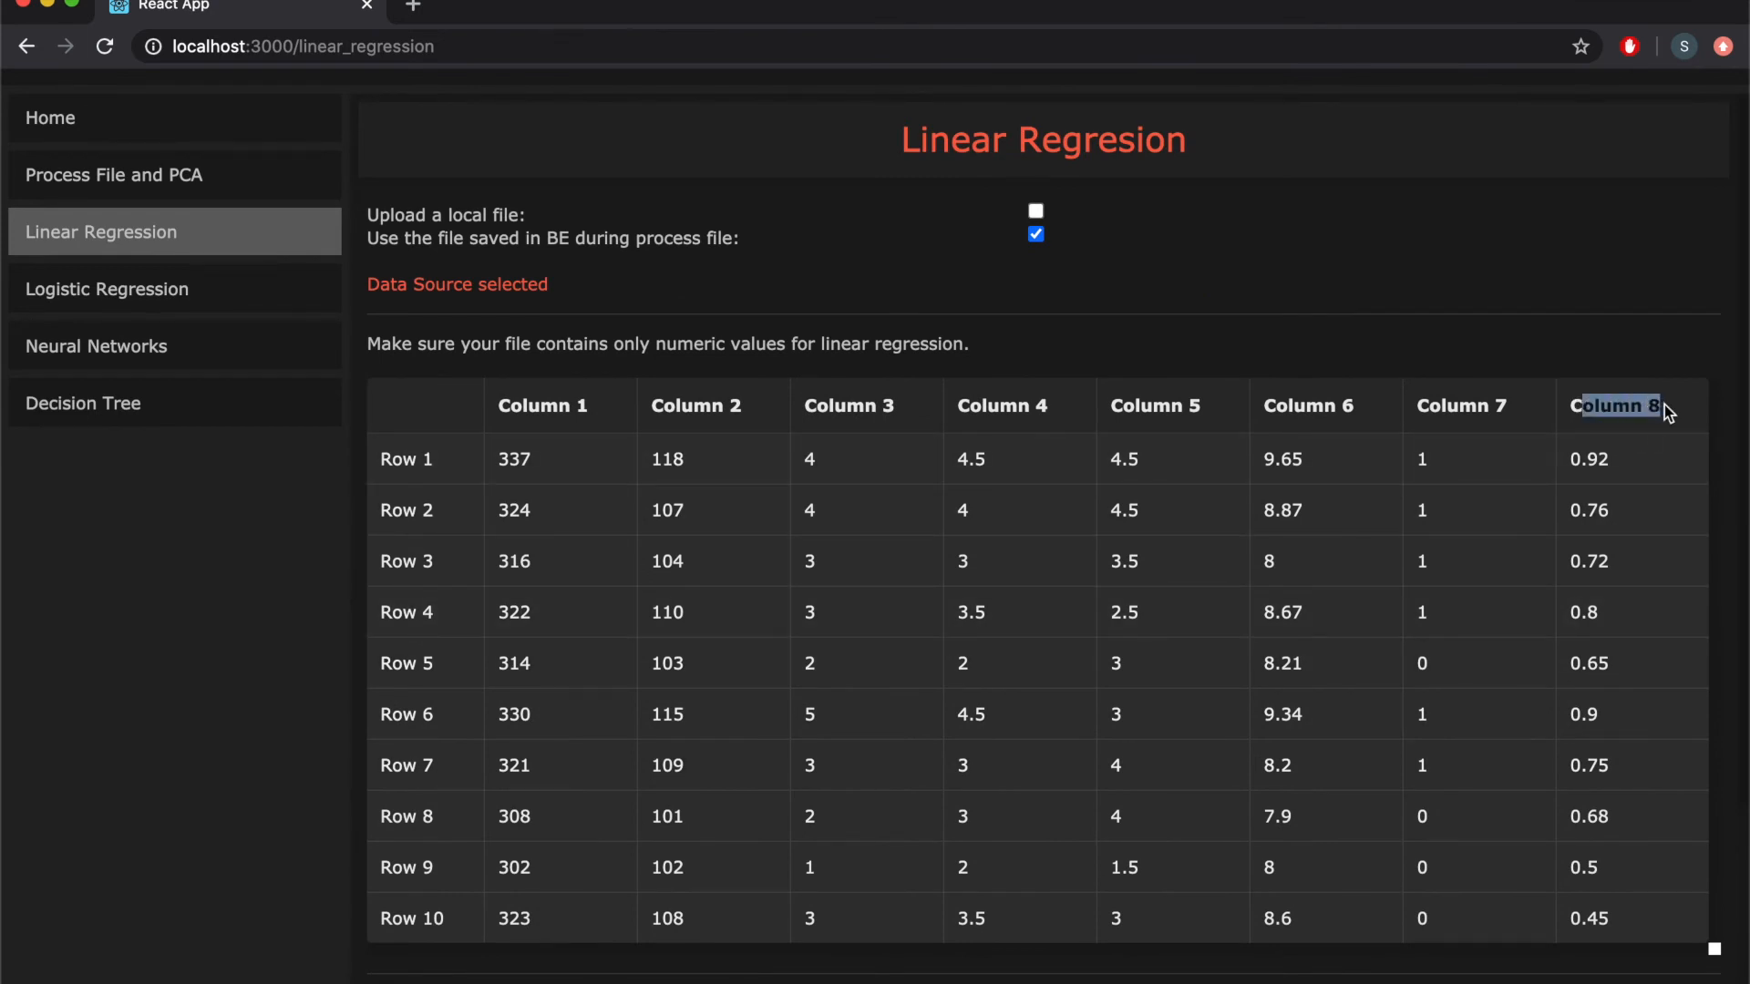
click(1600, 463)
scroll(1034, 649, down, 3)
scroll(1033, 649, down, 1)
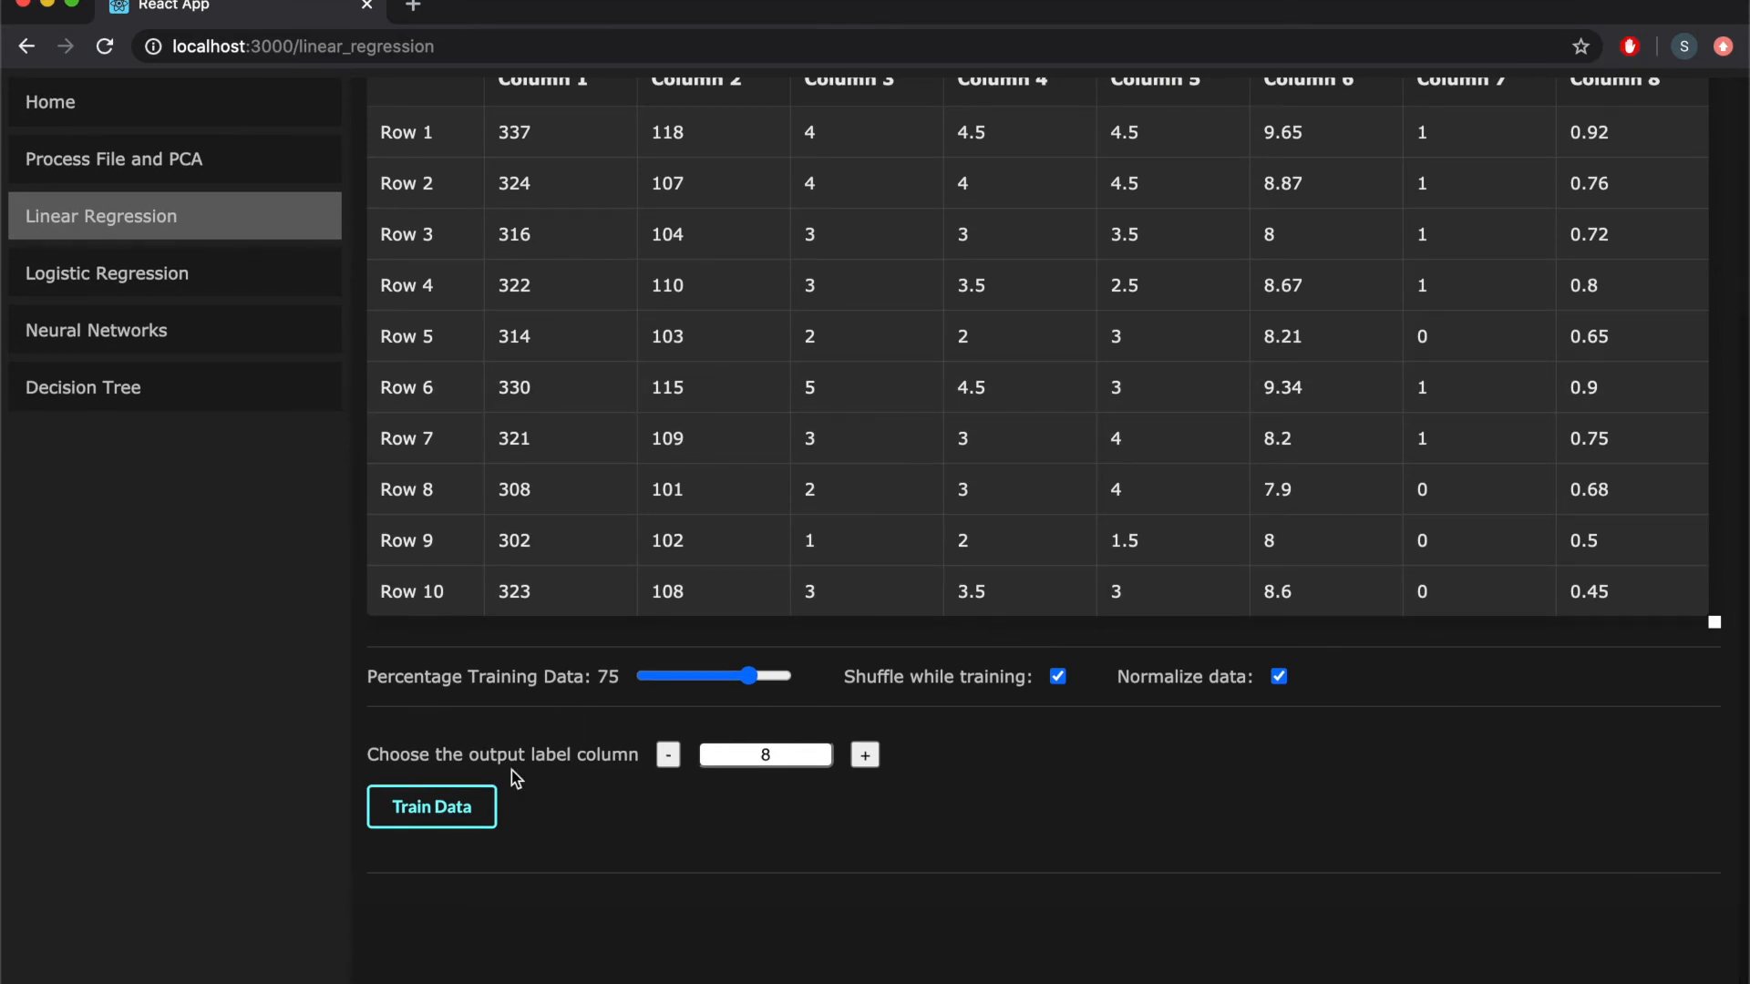
click(460, 814)
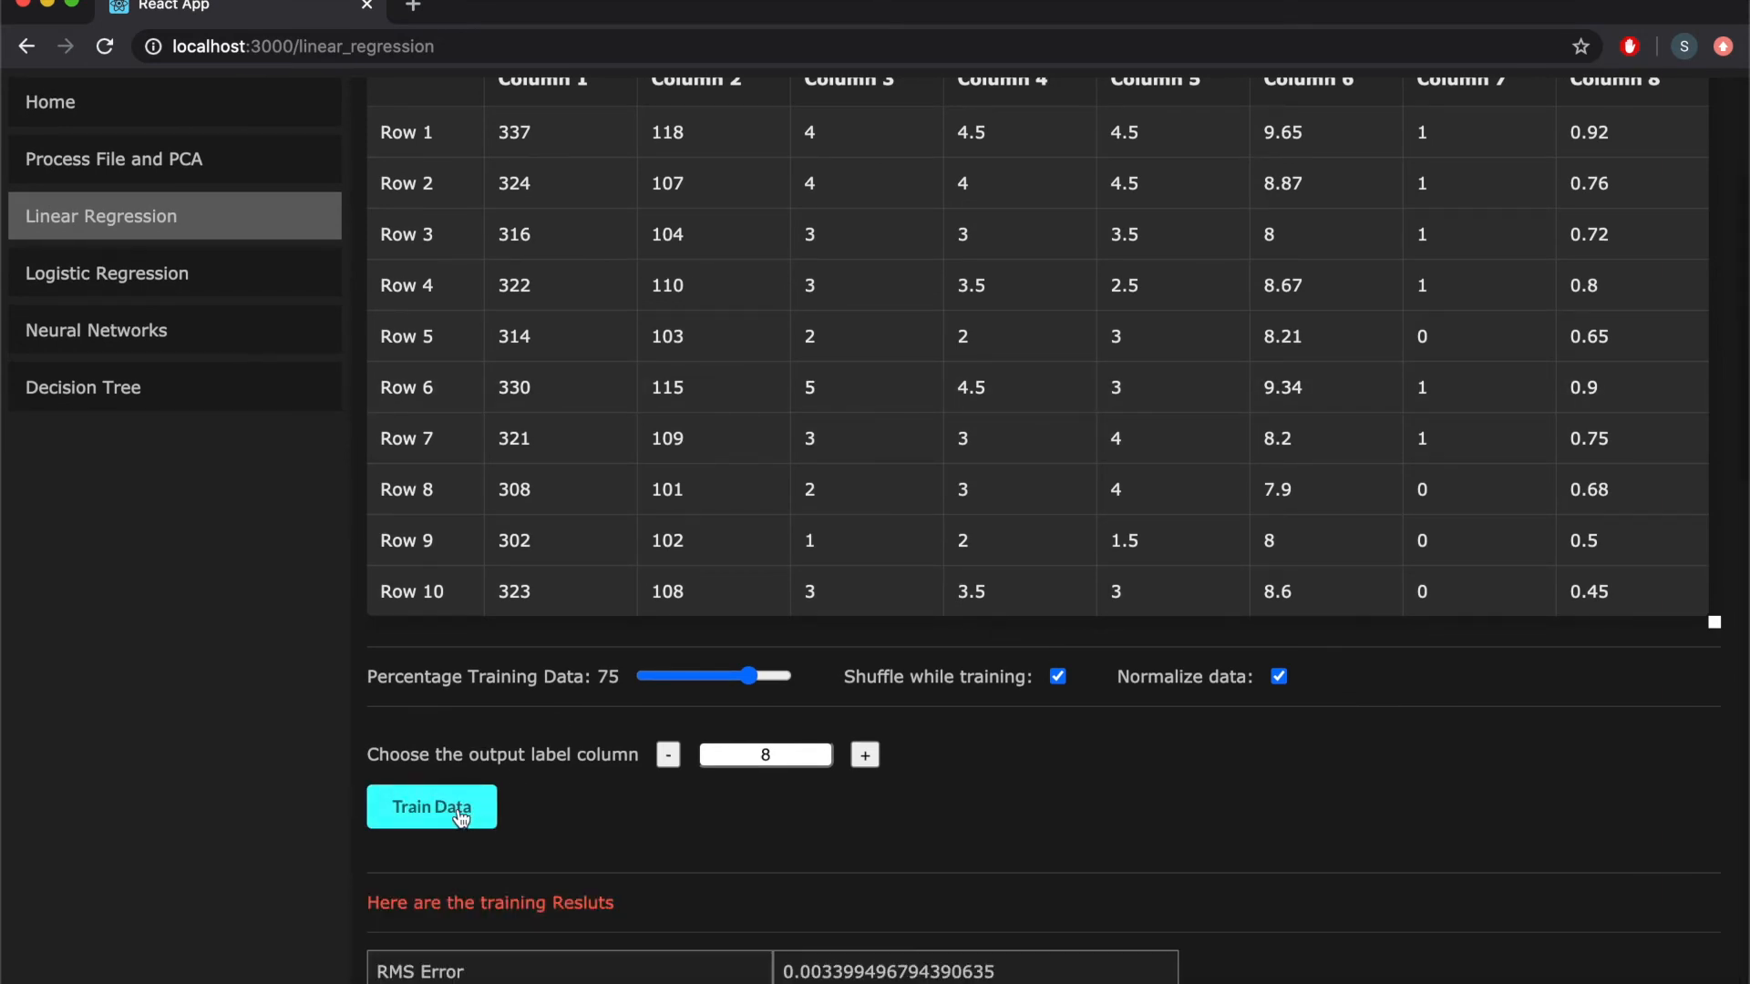
- Examine the training error metrics and the predicted versus actual values chart, including the bars at index 26
scroll(1060, 793, down, 3)
scroll(1059, 789, down, 1)
scroll(1059, 789, up, 1)
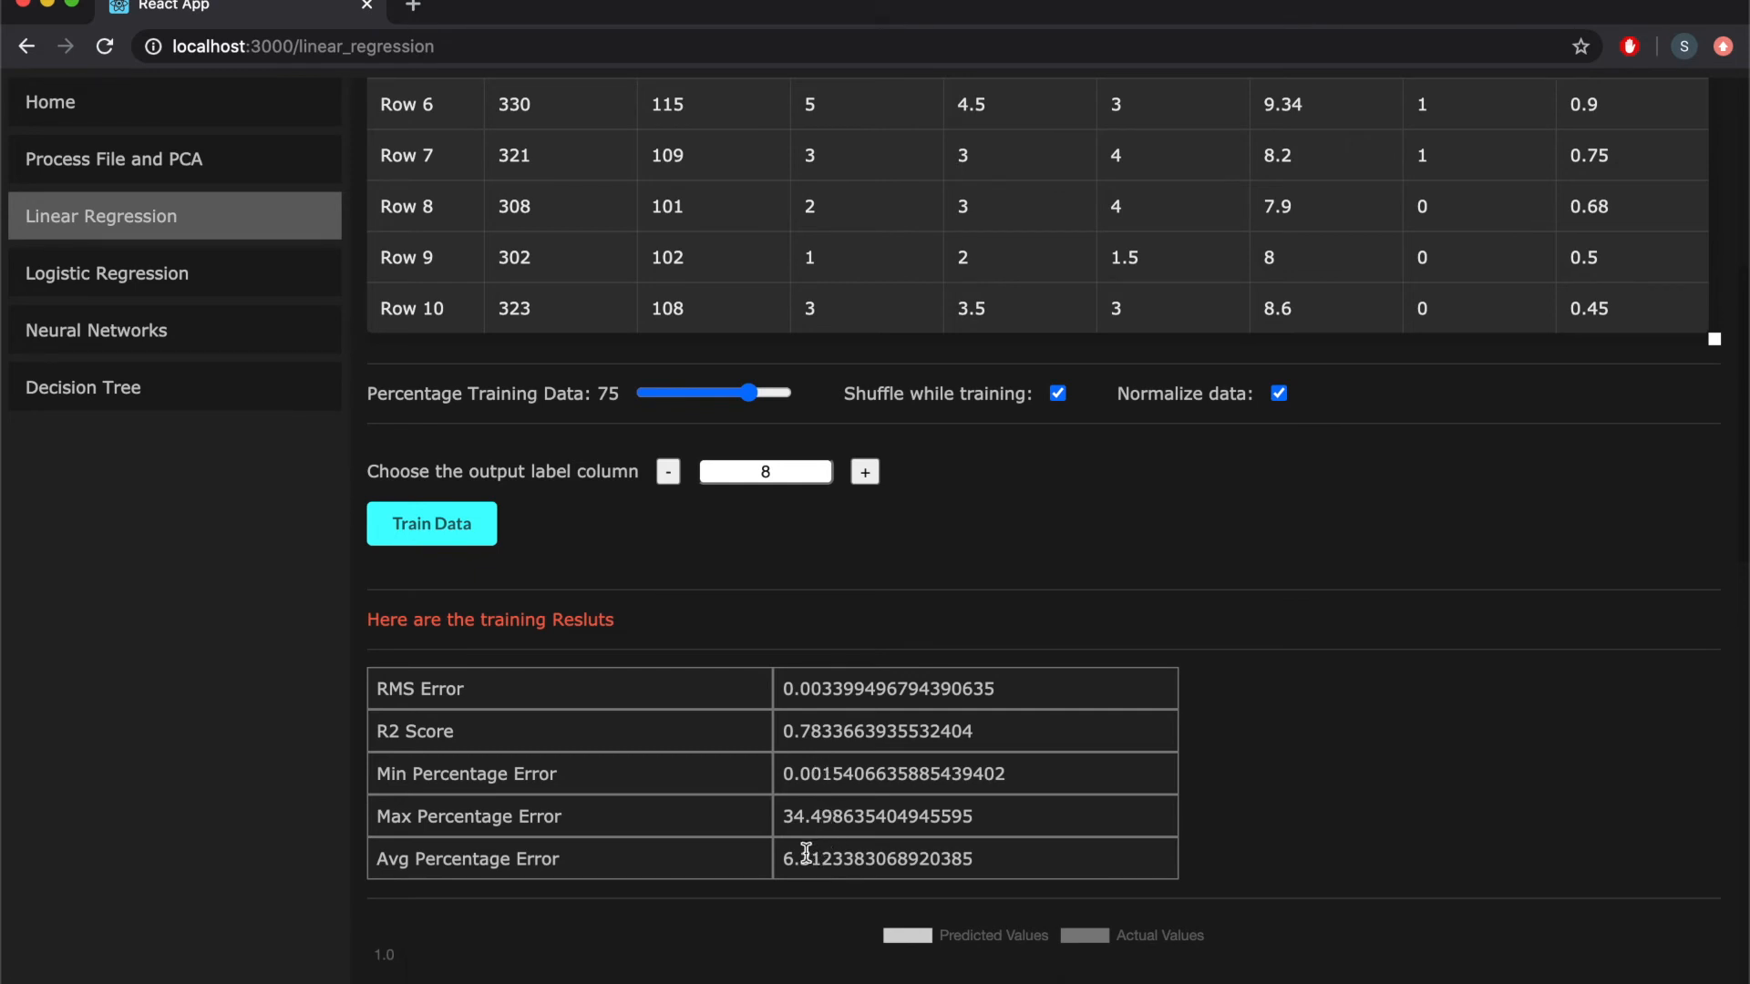
scroll(807, 852, down, 1)
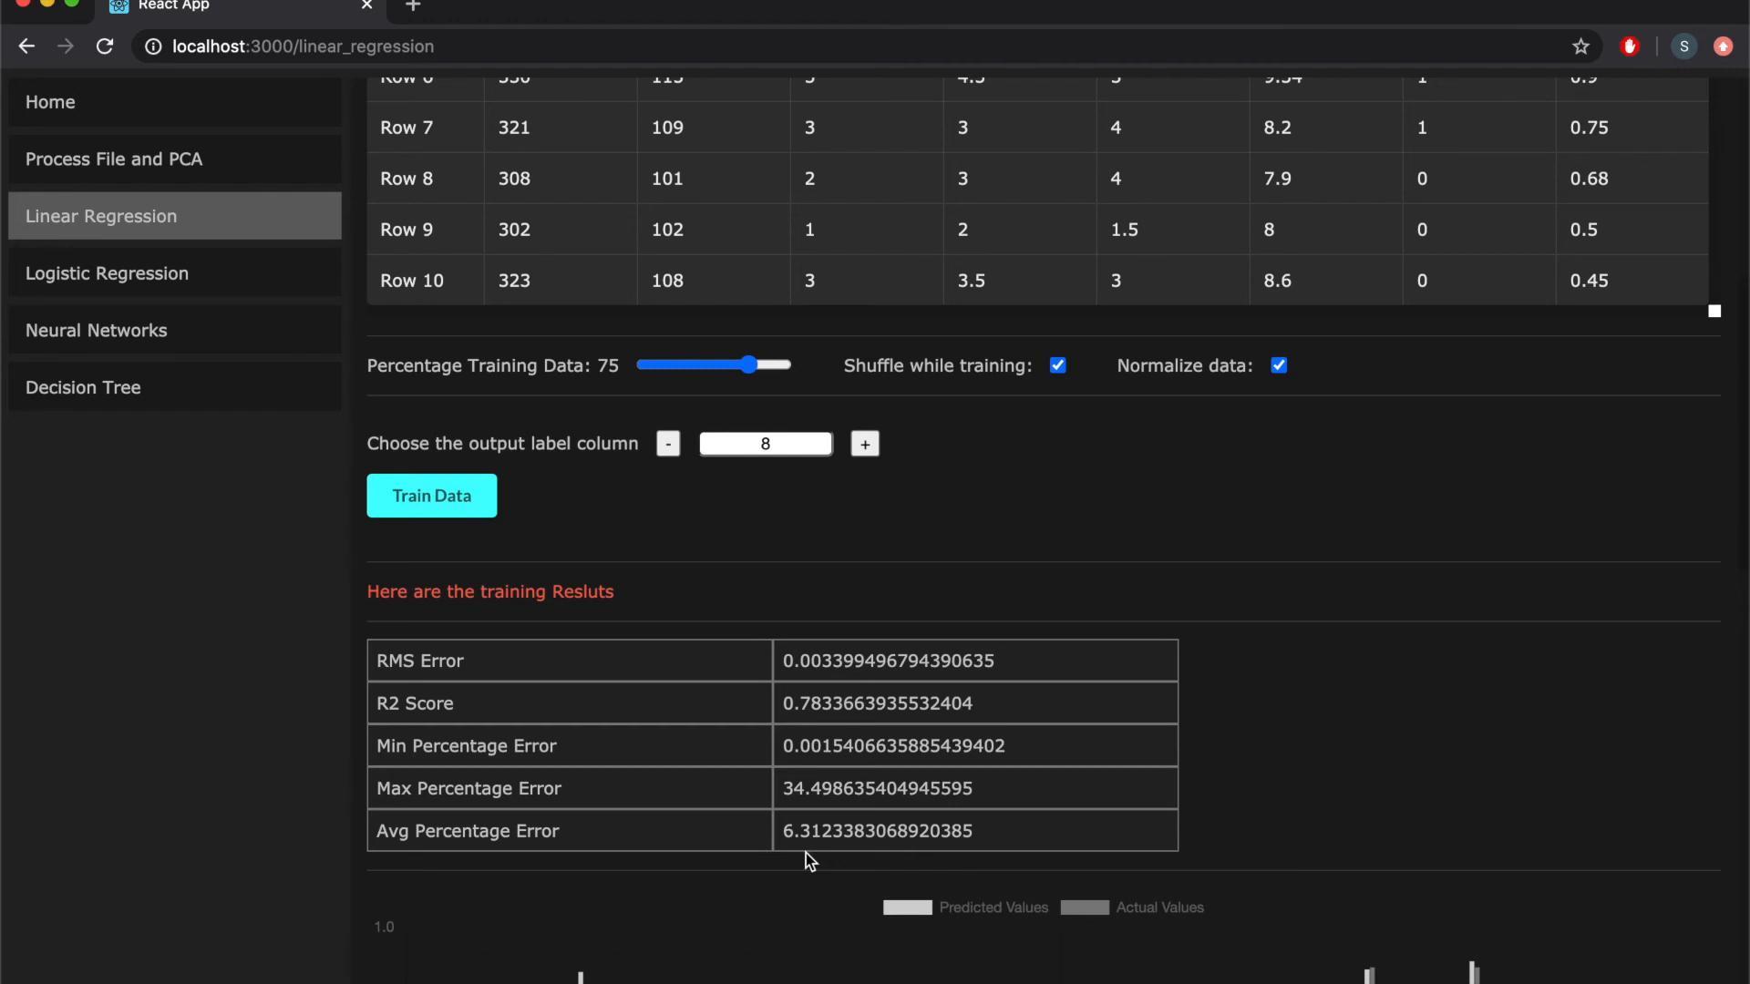
scroll(806, 853, down, 10)
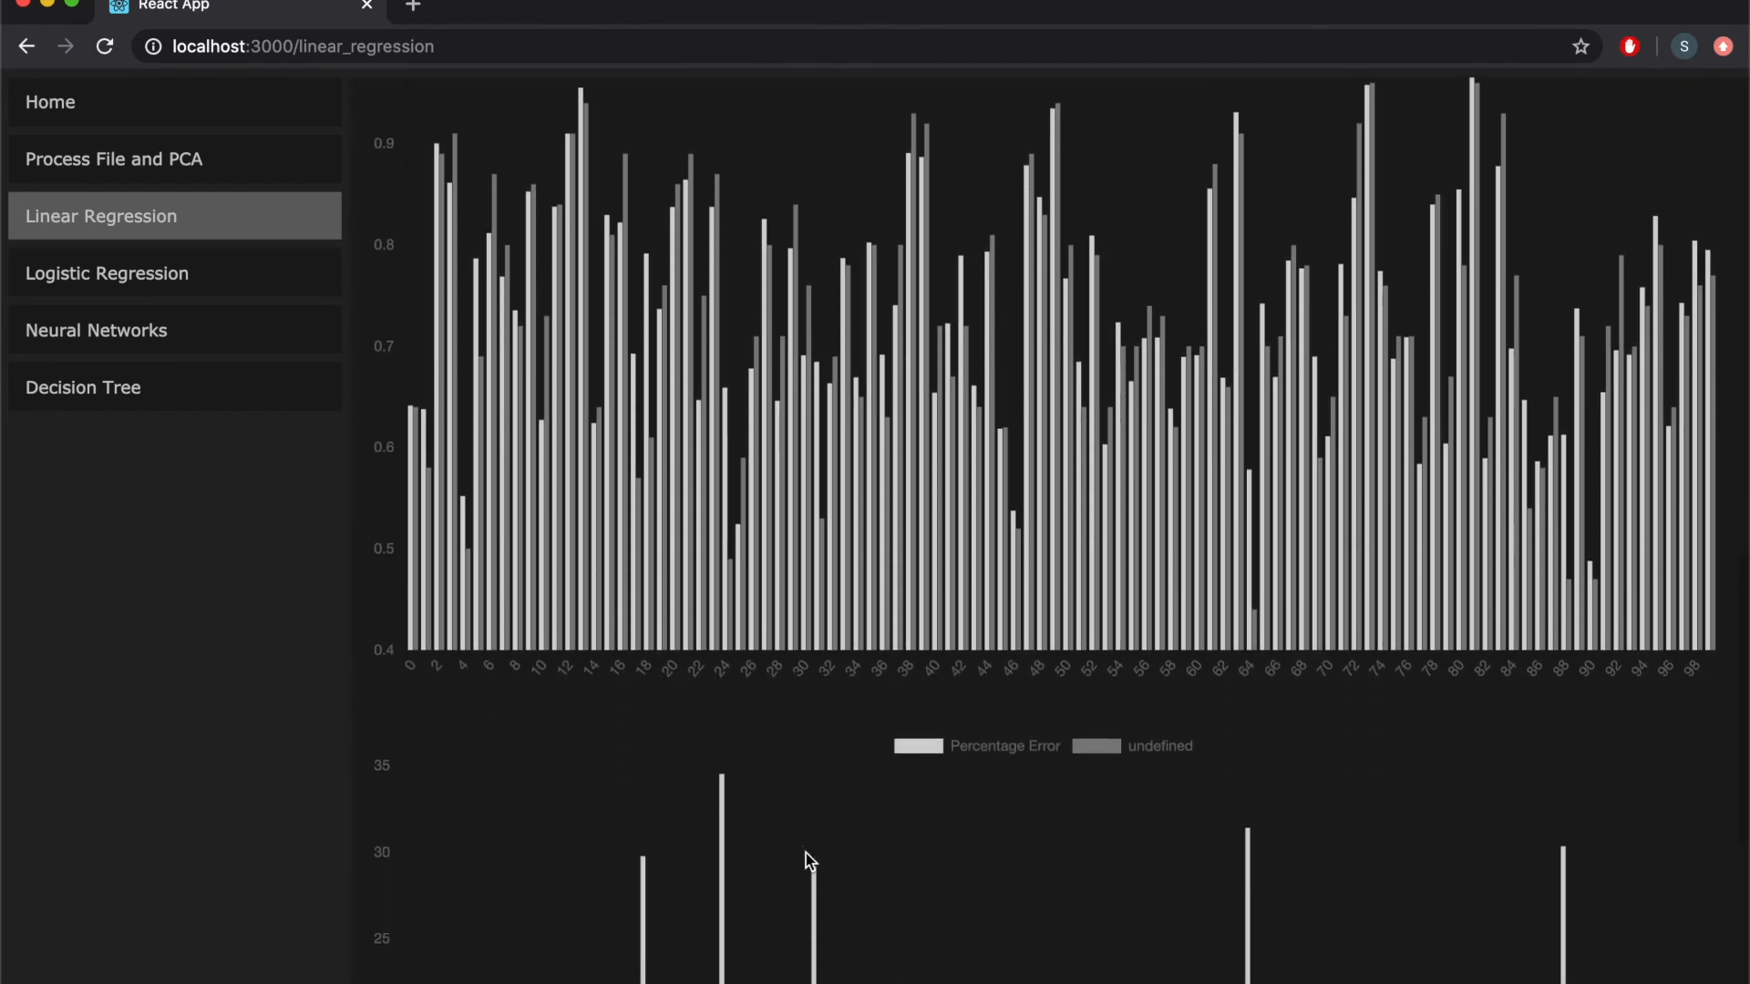
scroll(806, 853, up, 2)
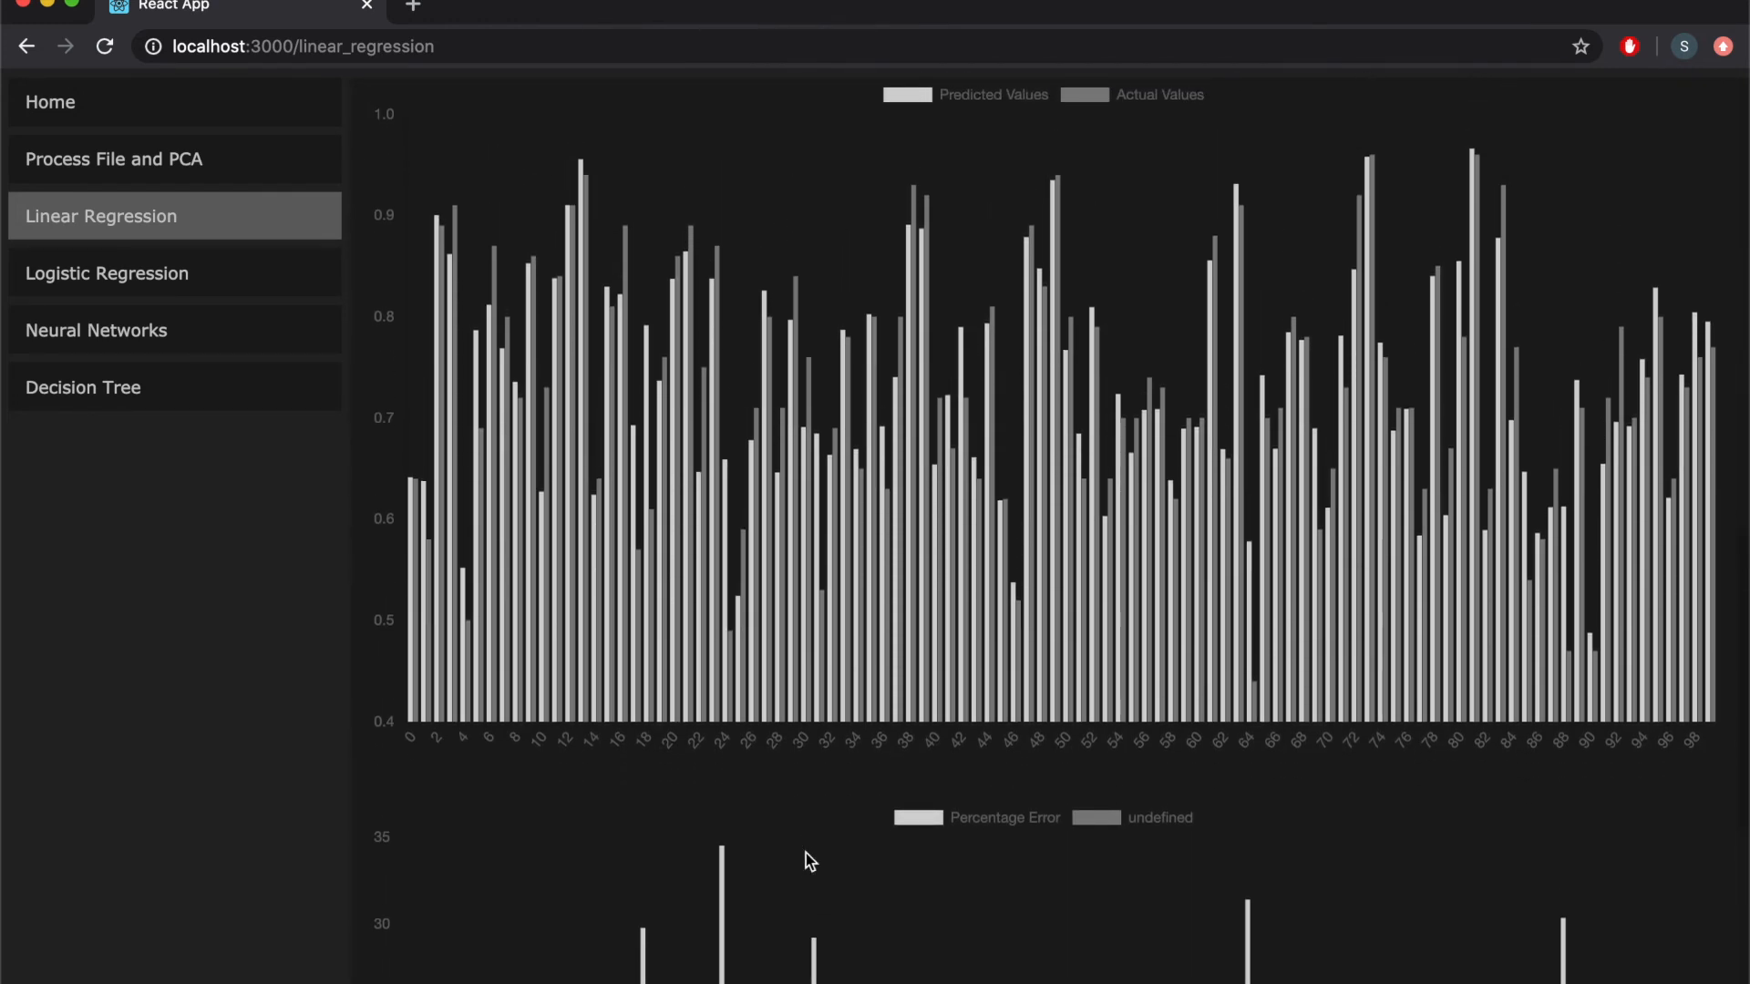
scroll(806, 853, up, 2)
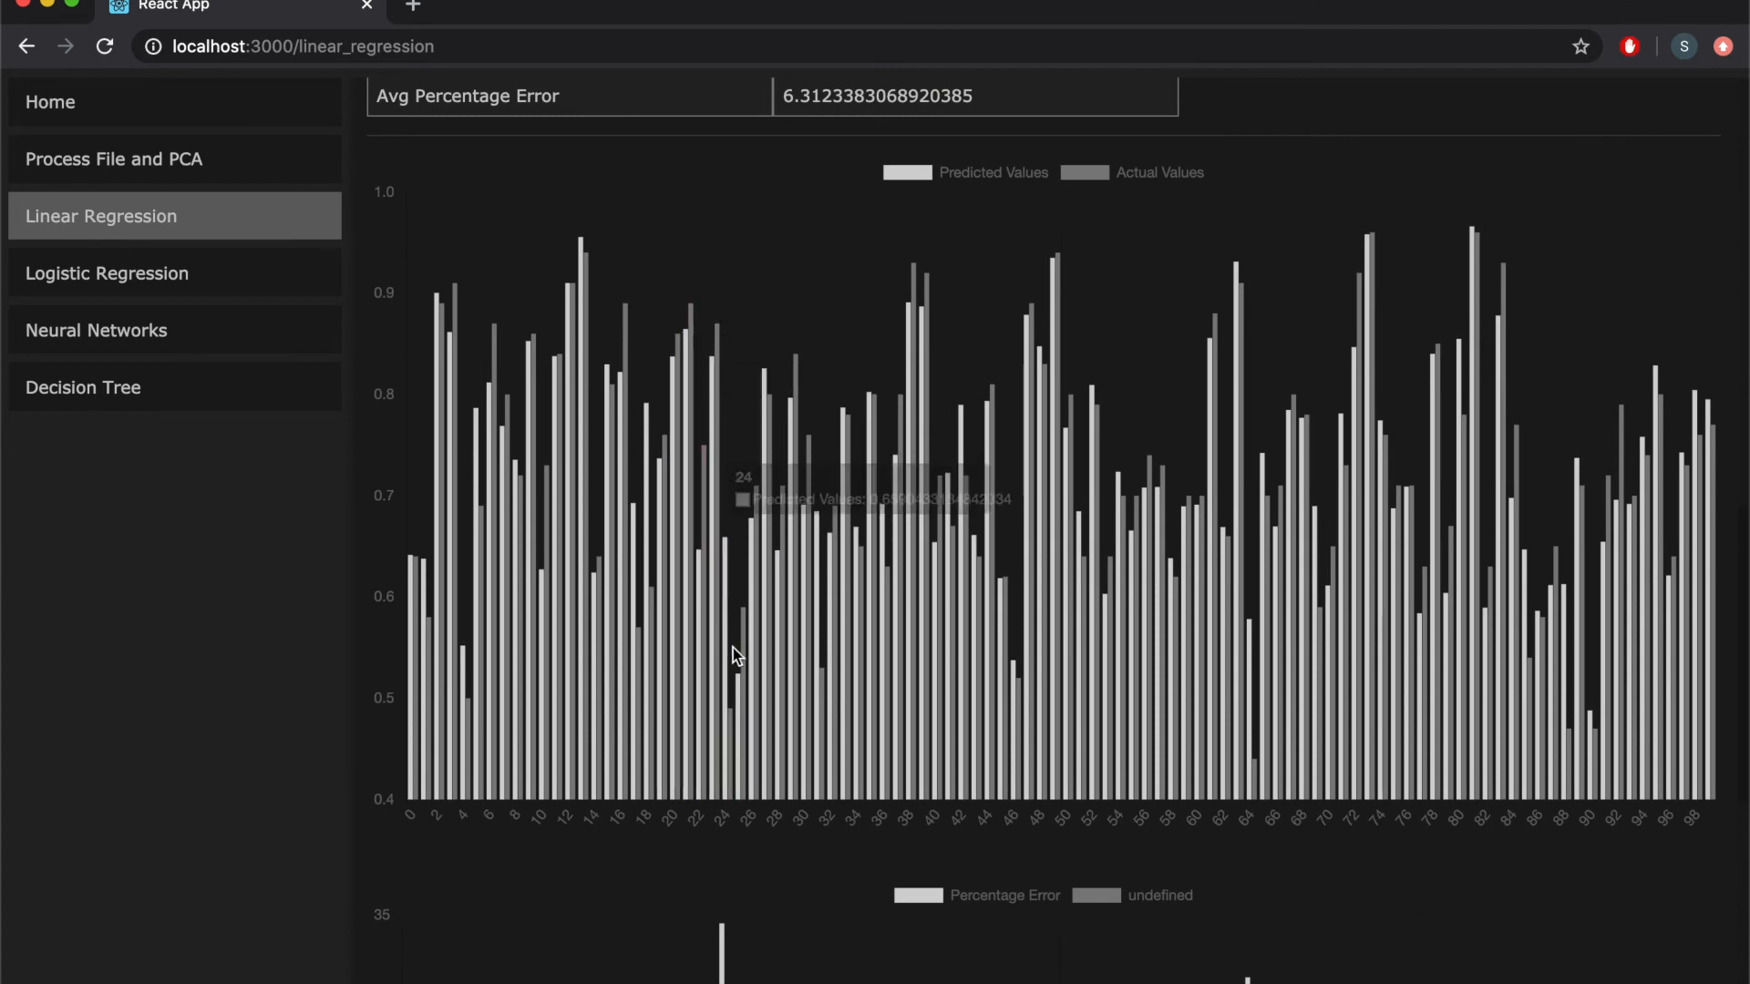
mouse_move(763, 638)
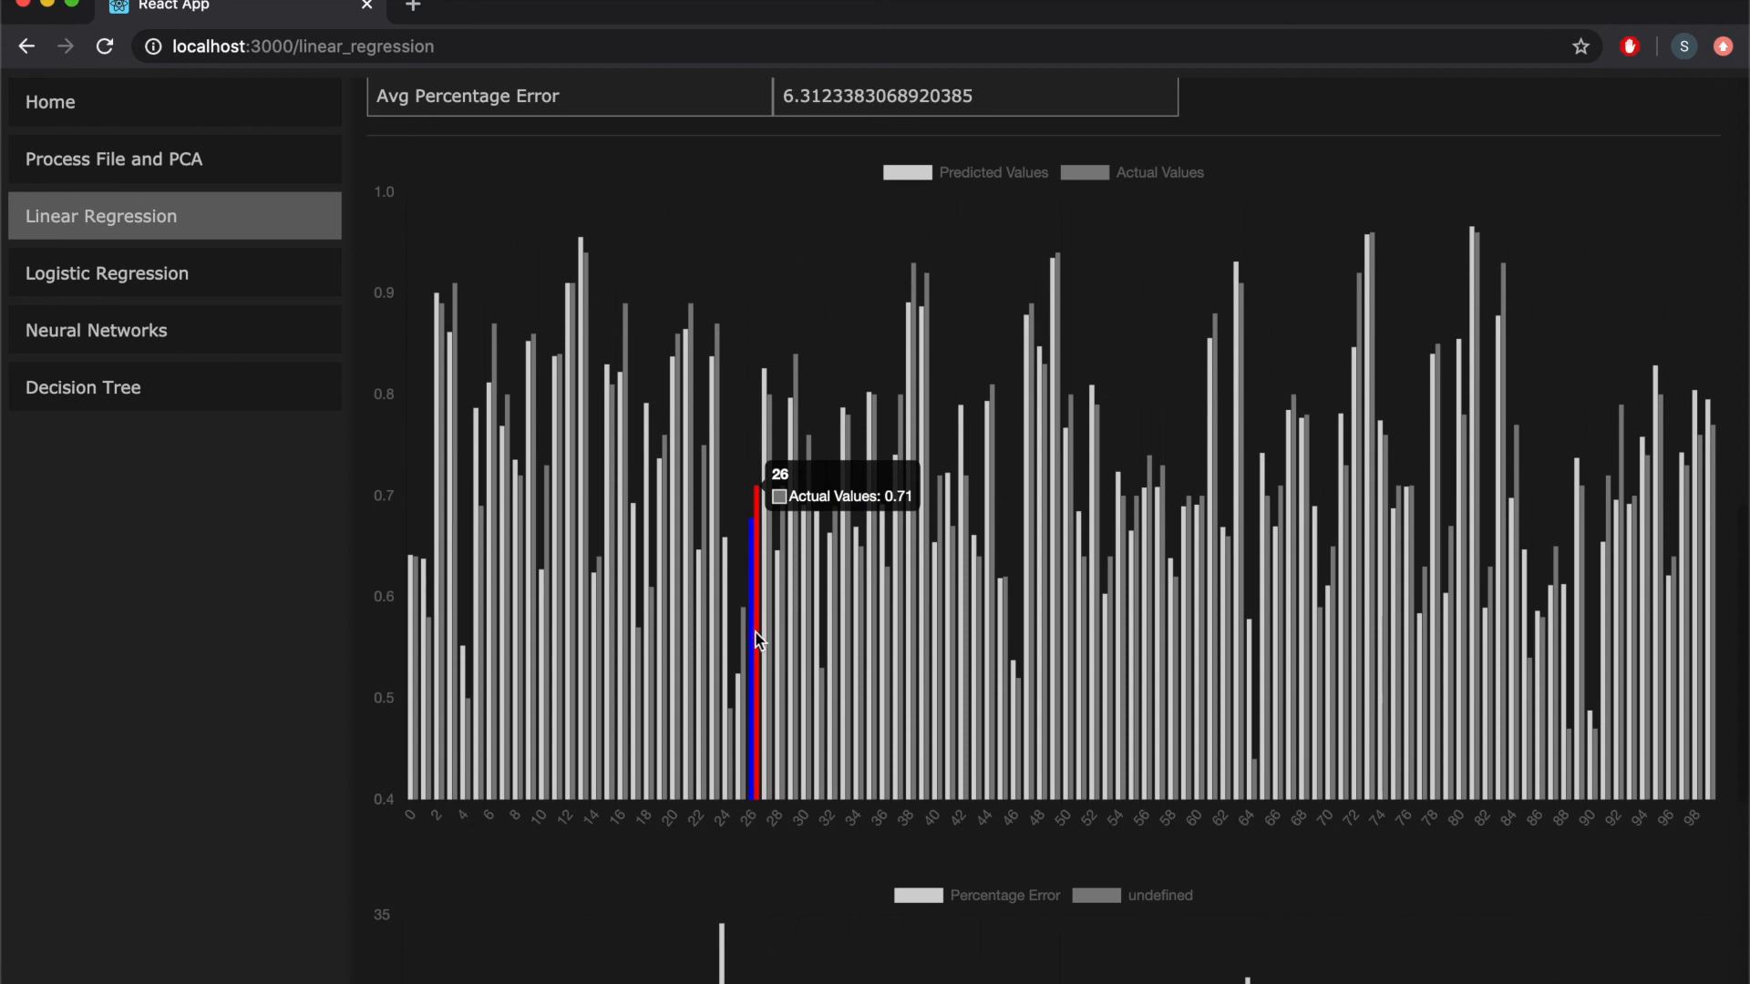
- Examine the percentage error chart, including the bar at index 24, and download the trained linear regression weights
scroll(752, 633, down, 1)
scroll(752, 632, up, 2)
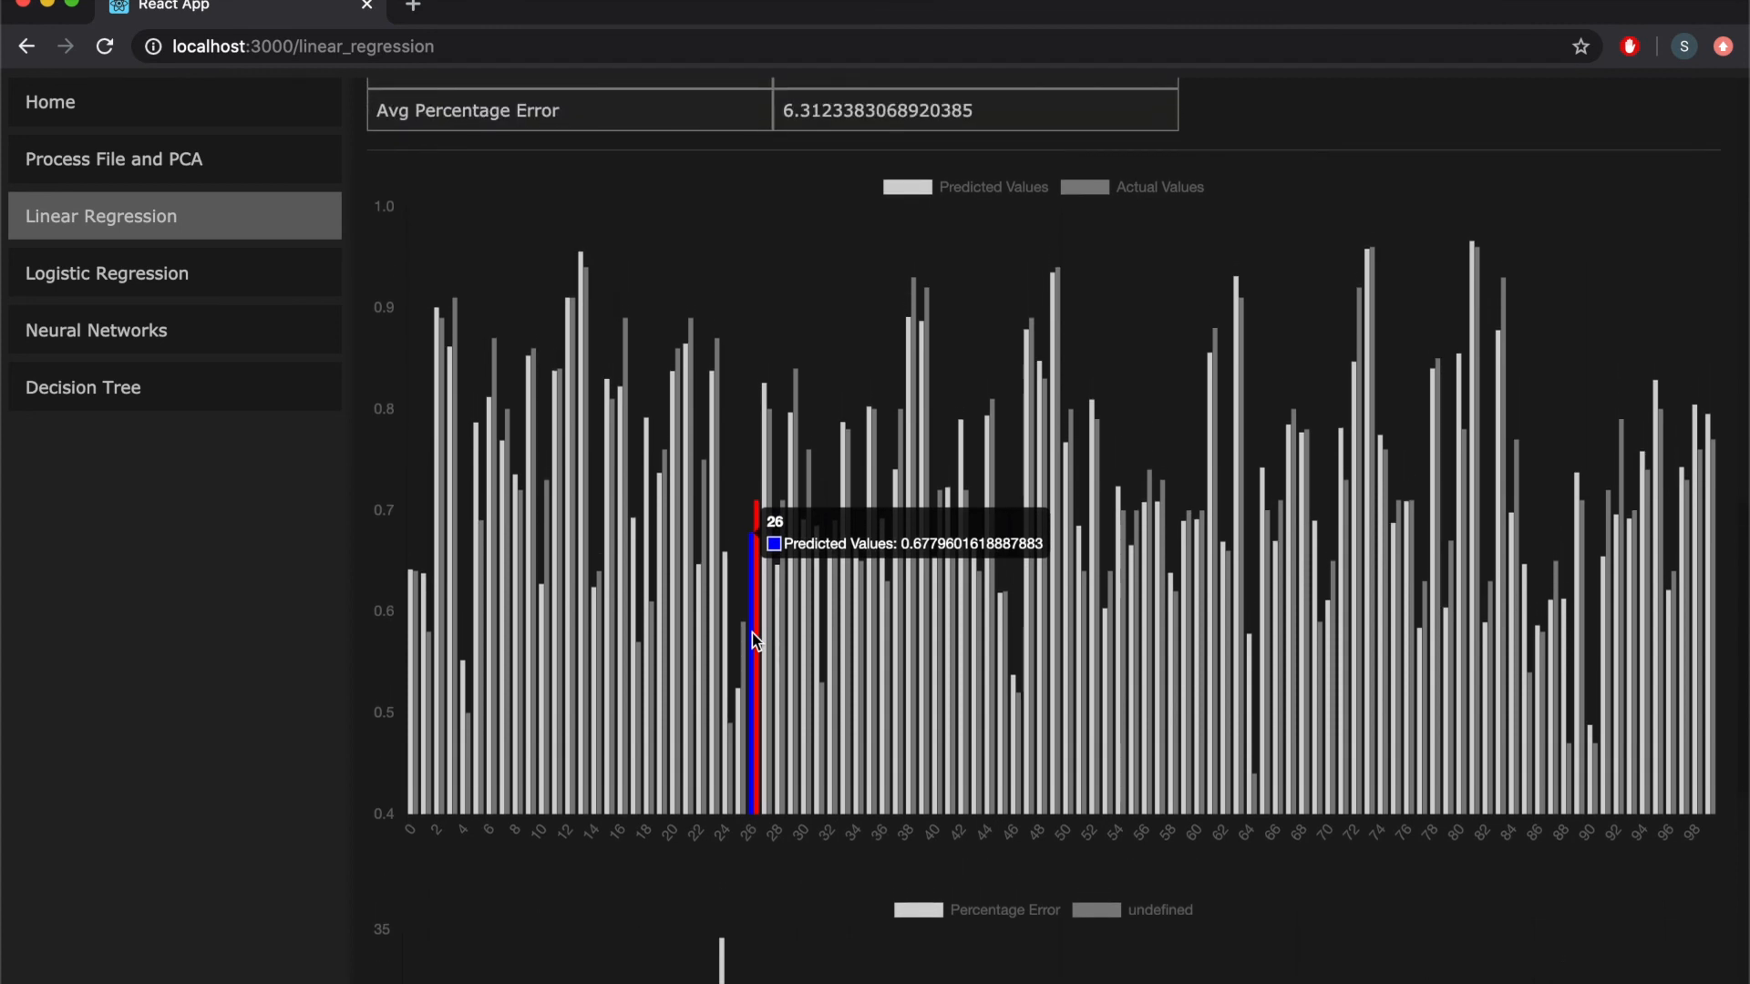
scroll(752, 632, down, 10)
scroll(752, 632, down, 4)
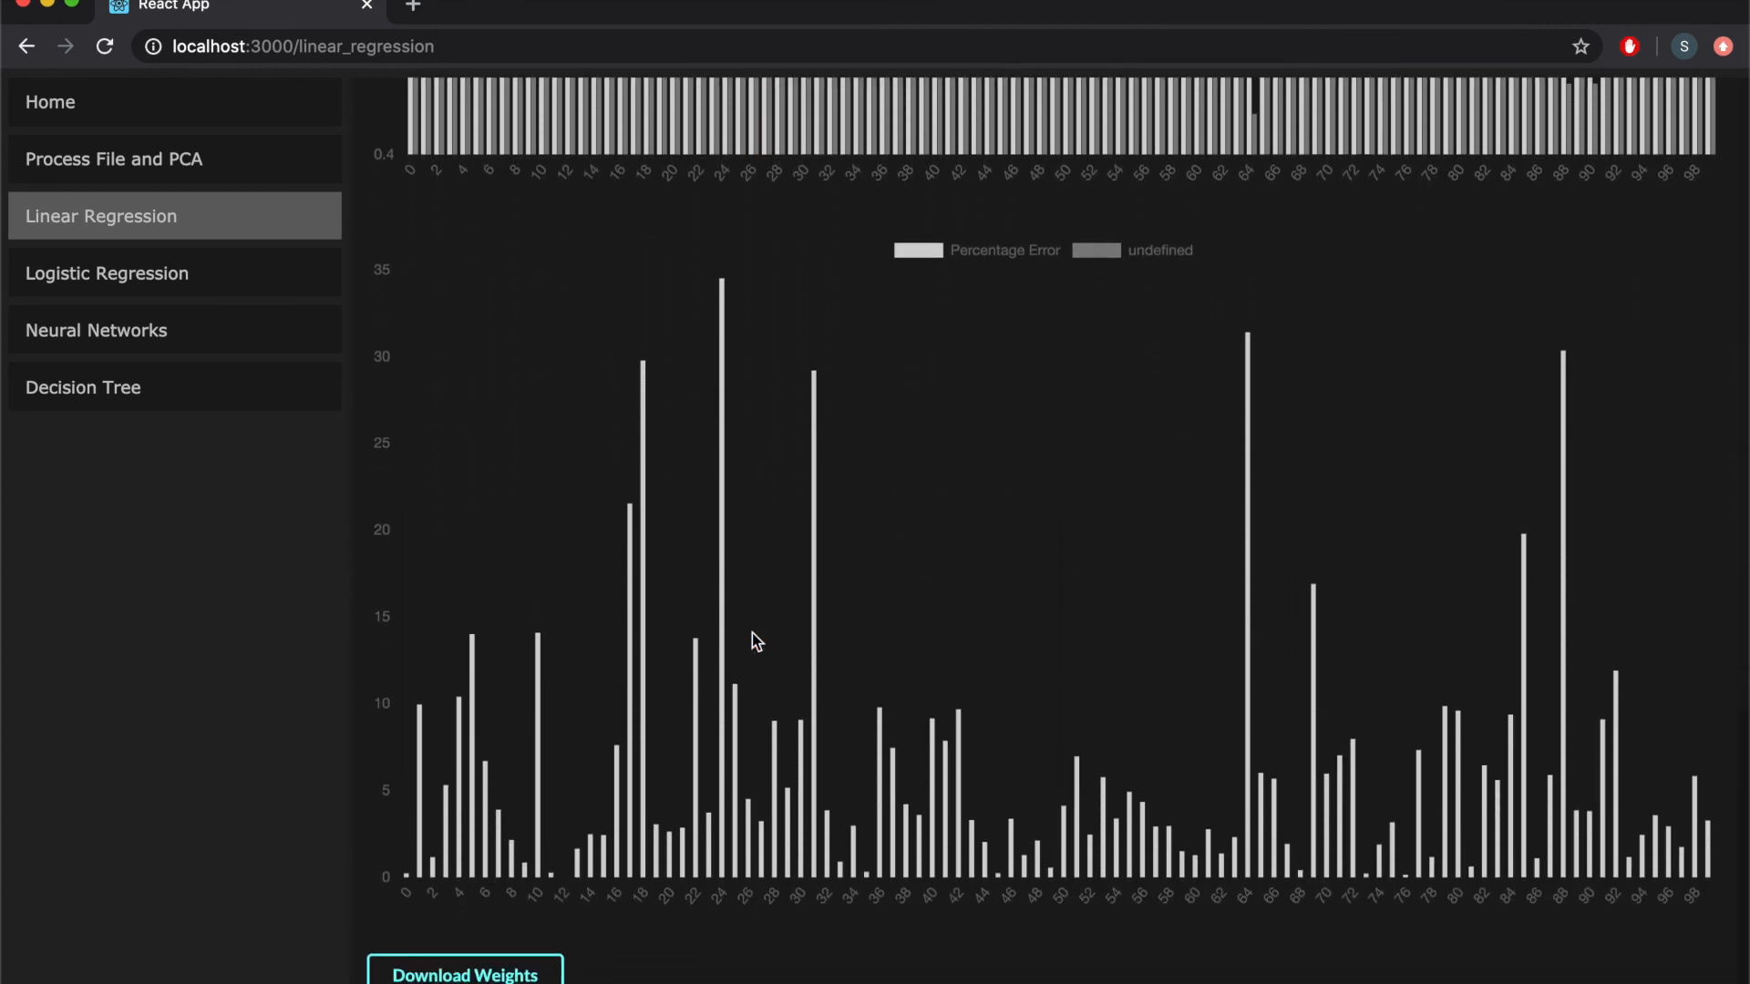
scroll(752, 632, down, 1)
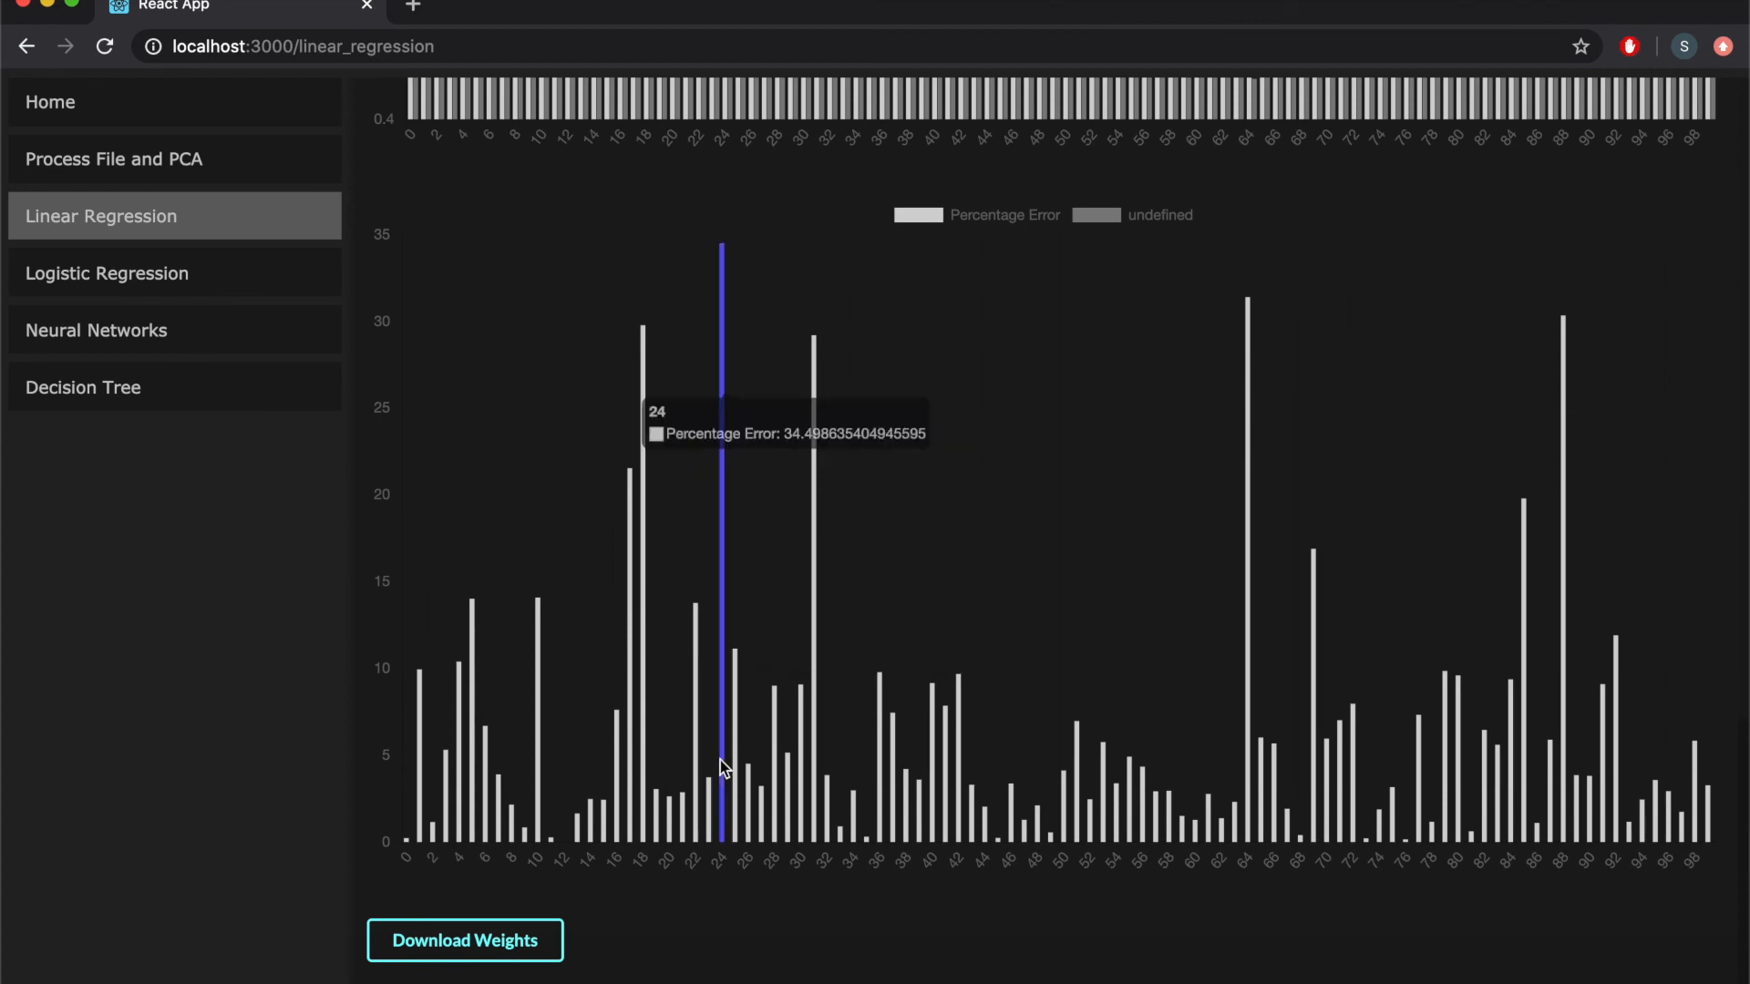
mouse_move(719, 780)
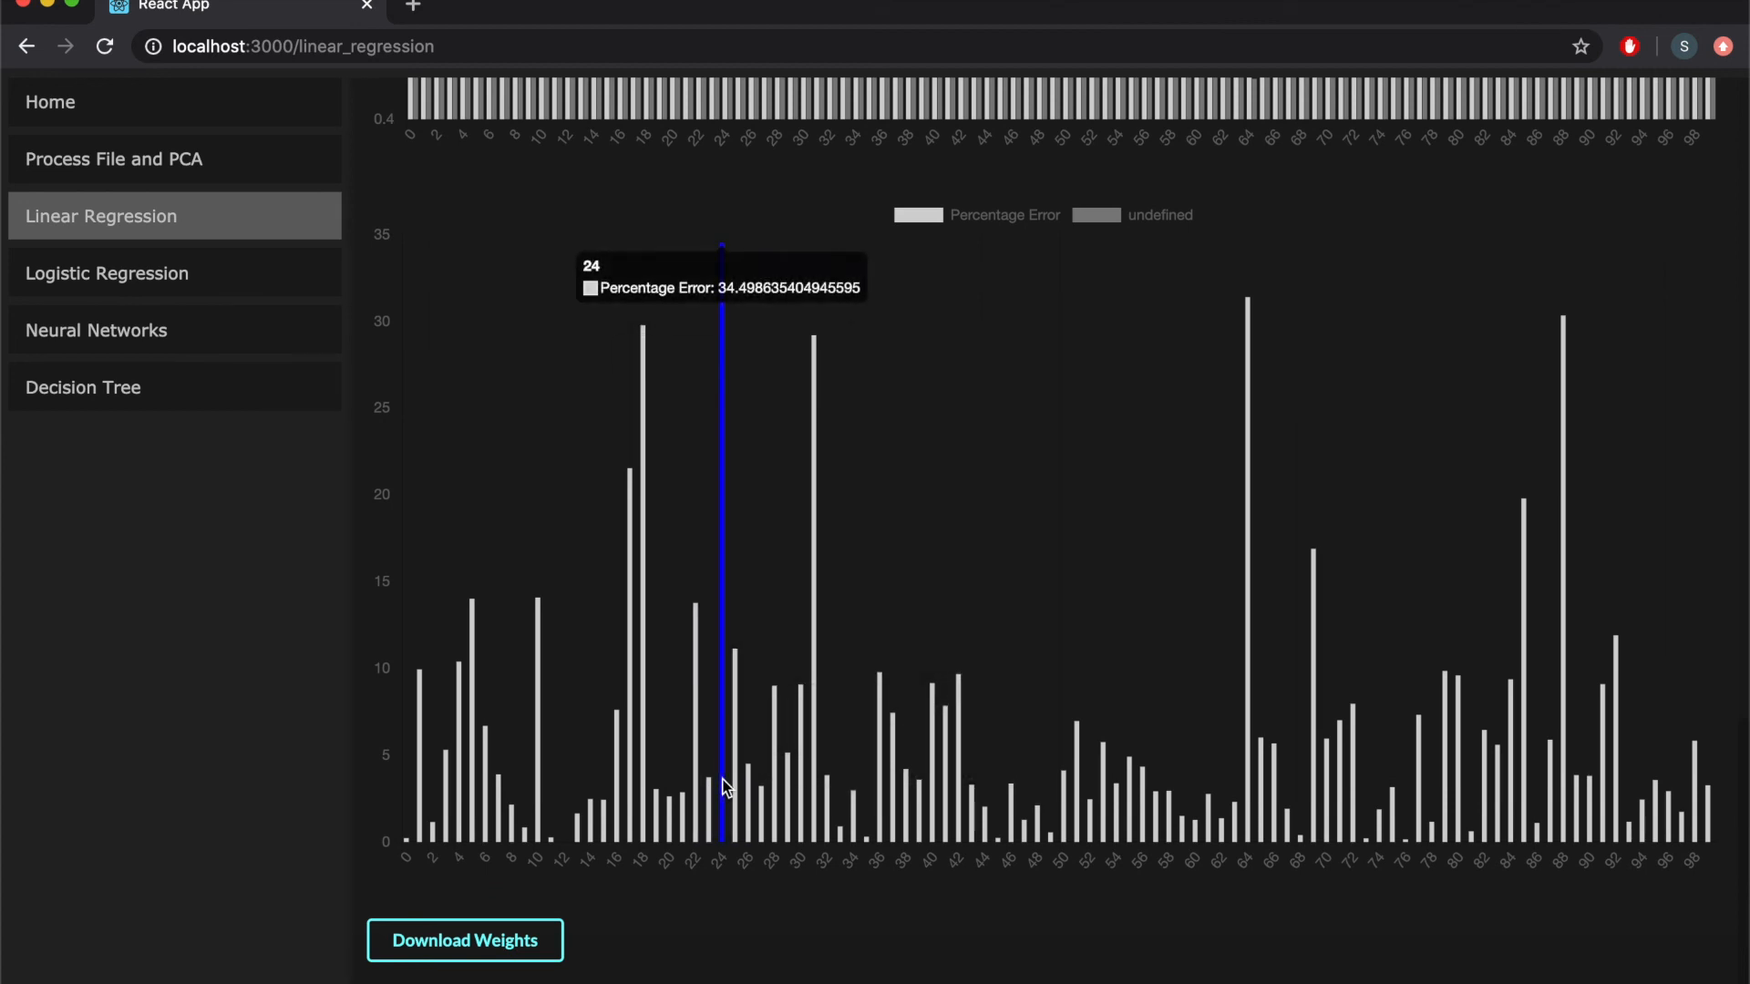
mouse_move(948, 811)
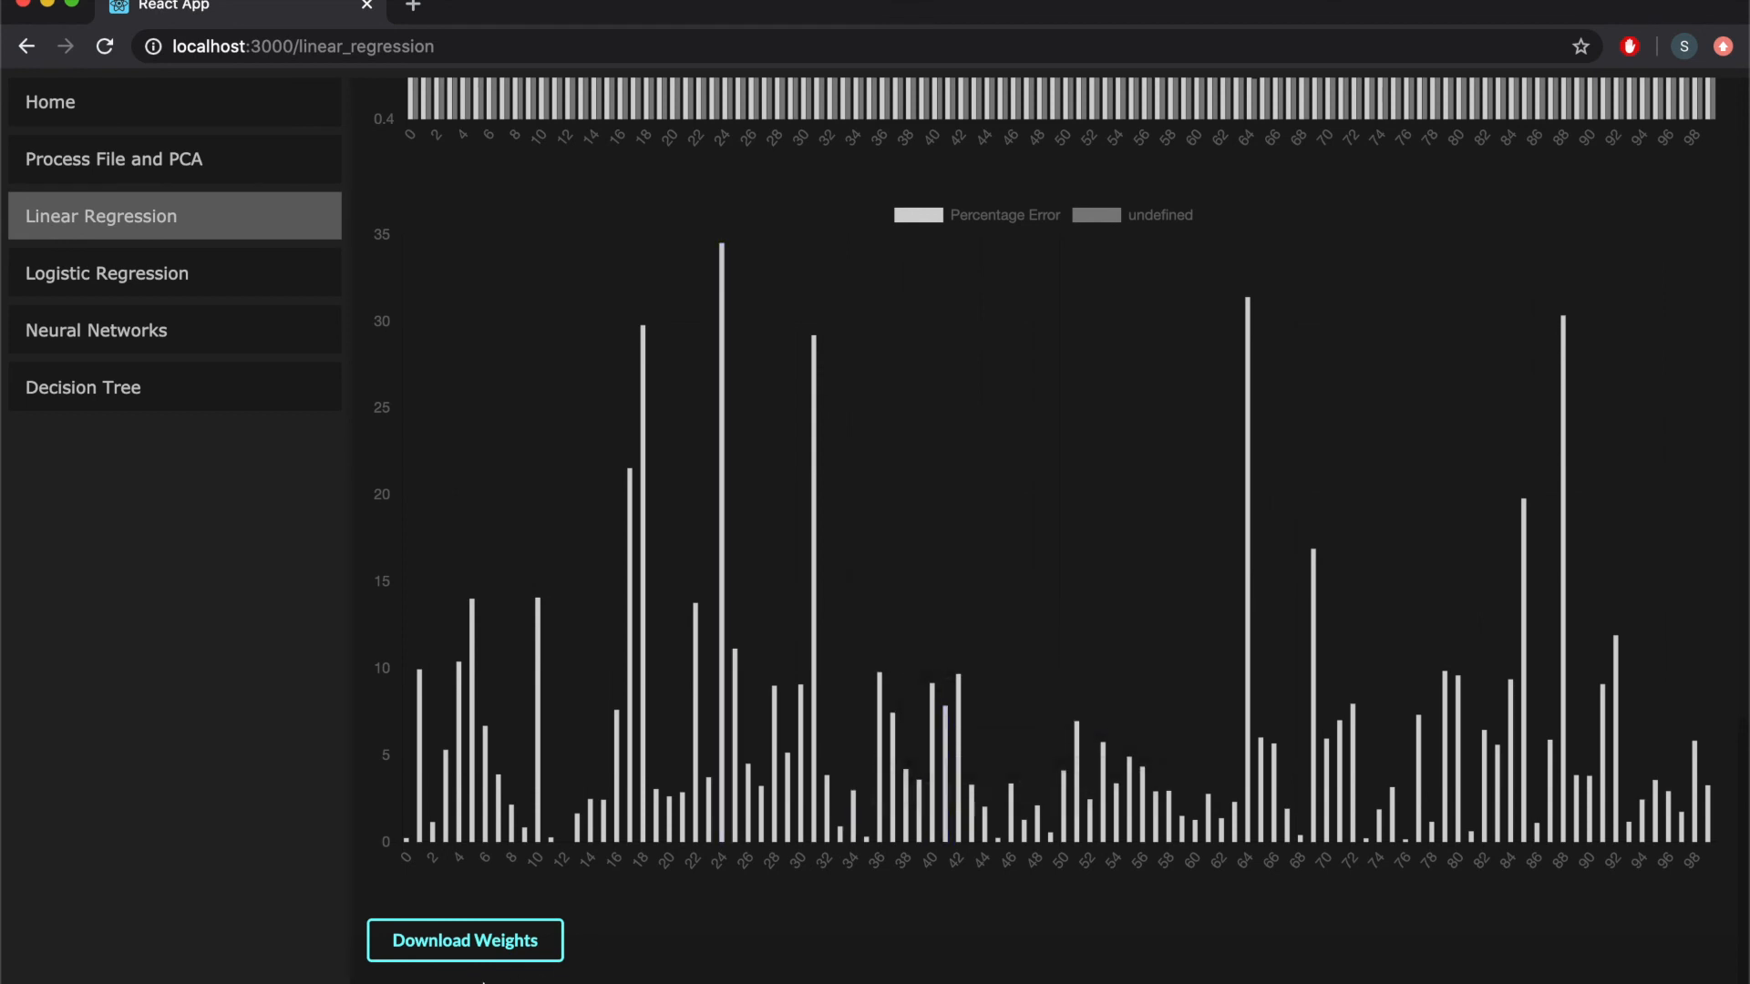
click(469, 947)
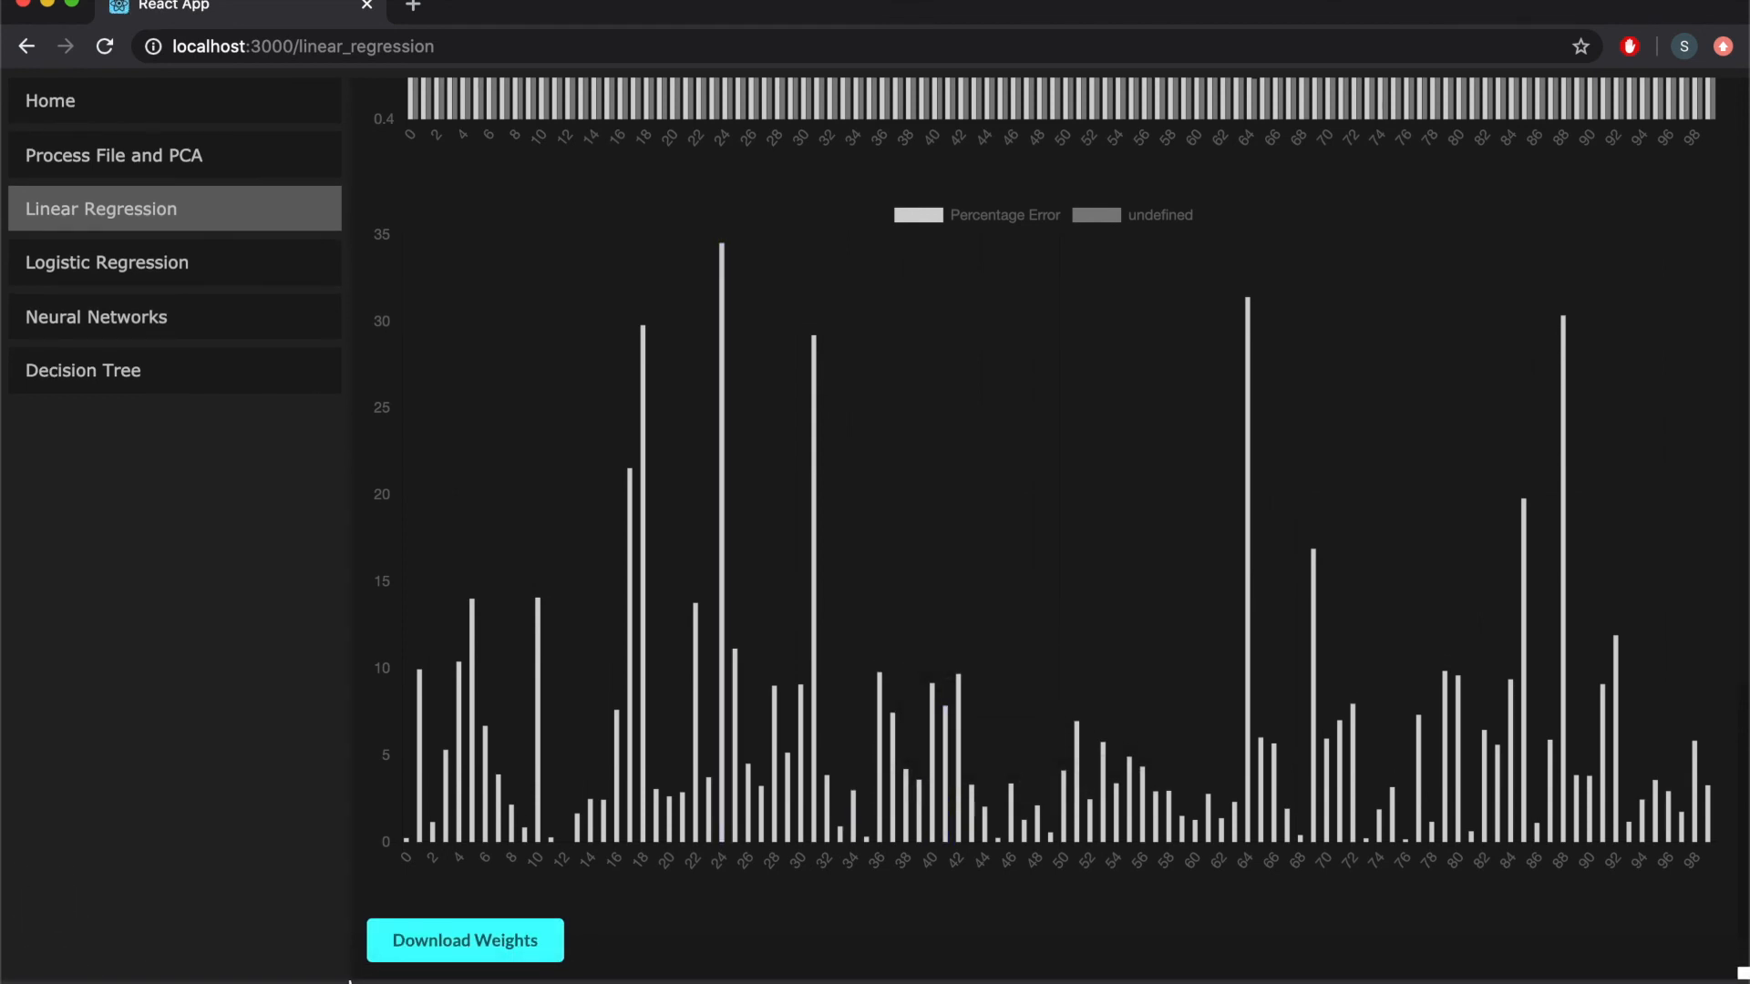